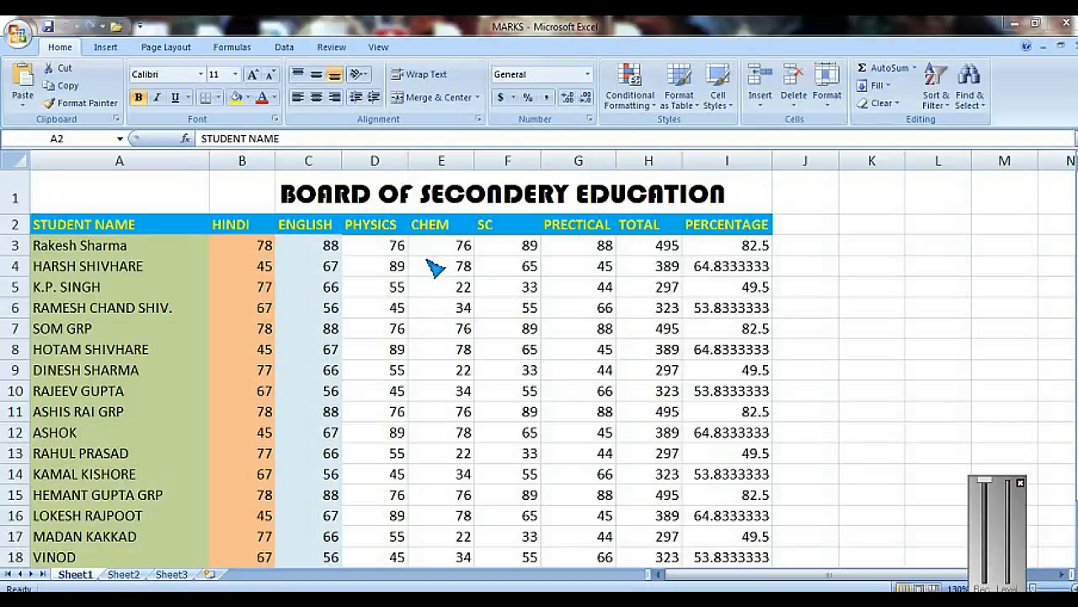
scroll(436, 268, "up", 1, "ctrl")
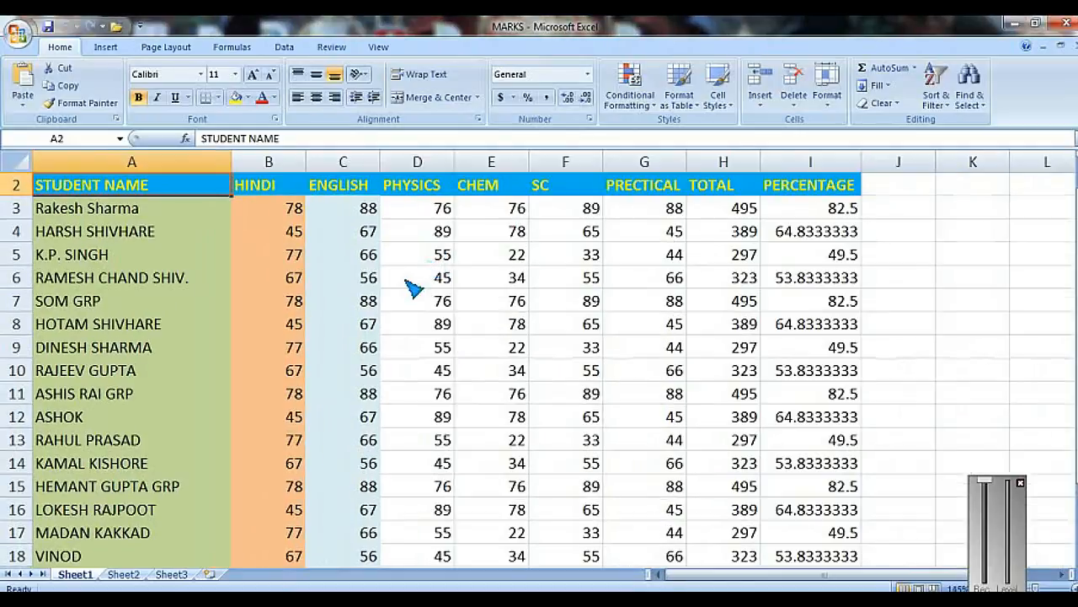
scroll(421, 278, "up", 1)
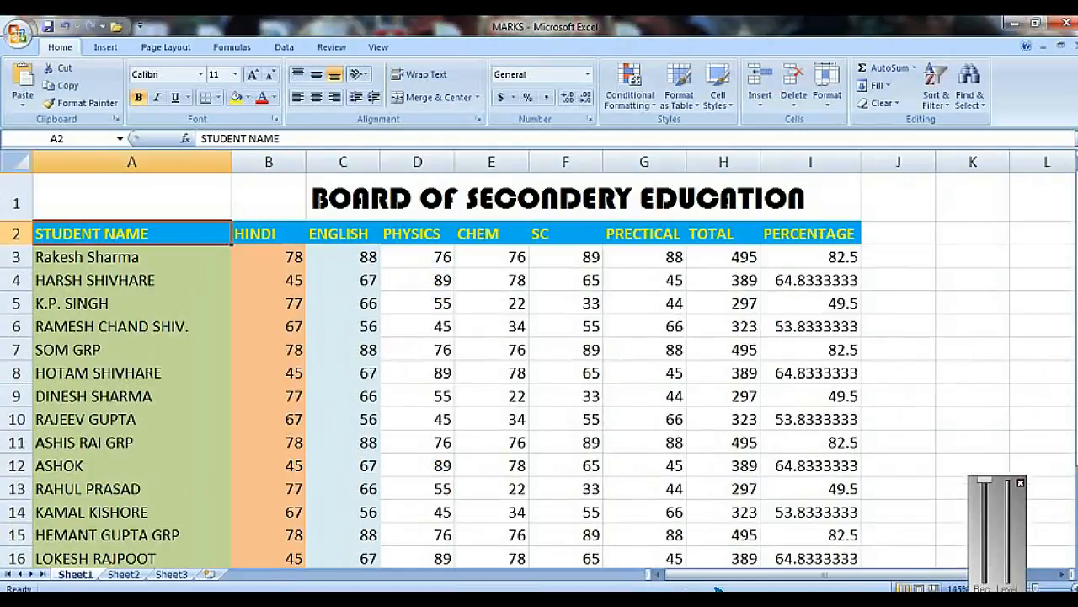
left_click(1020, 484)
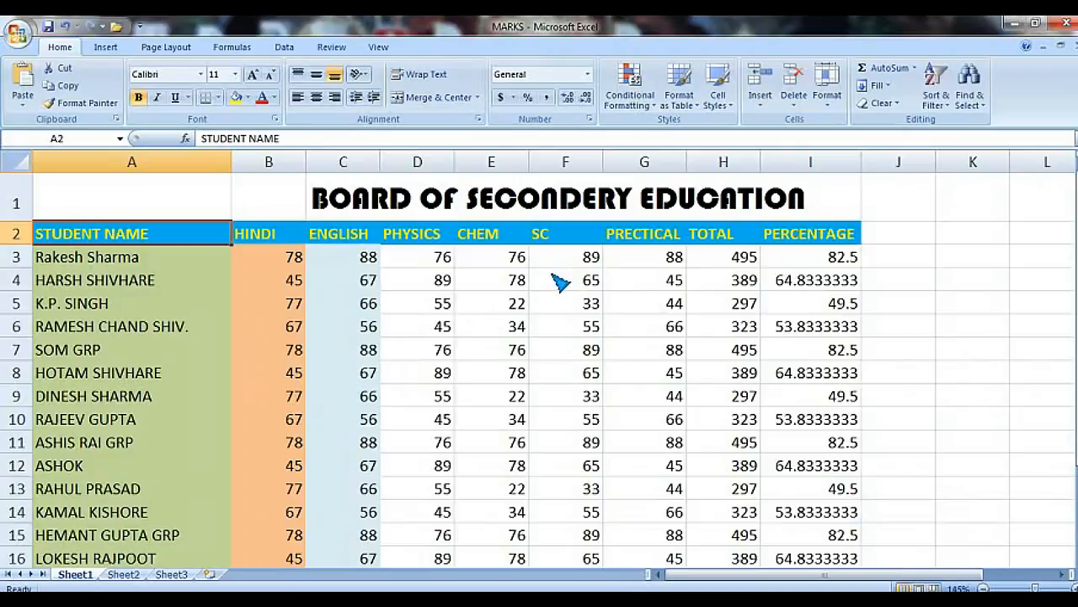
scroll(560, 283, "down", 1)
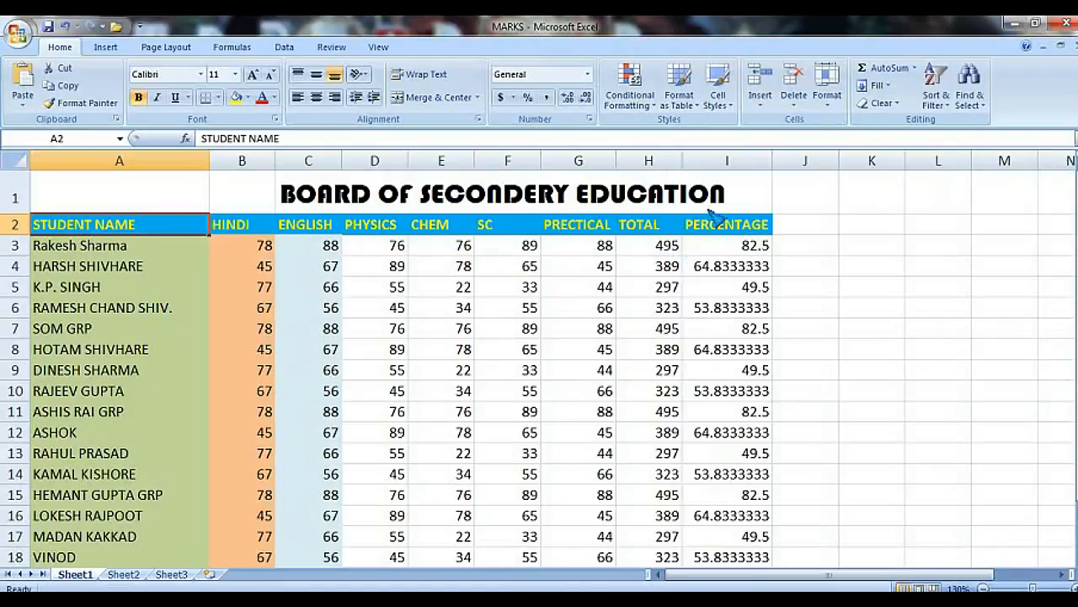
Step: Highlight percentage cells greater than 65 with Green Fill with Dark Green Text using a Greater Than rule
left_click_drag(721, 248, 733, 518)
scroll(730, 373, "up", 2)
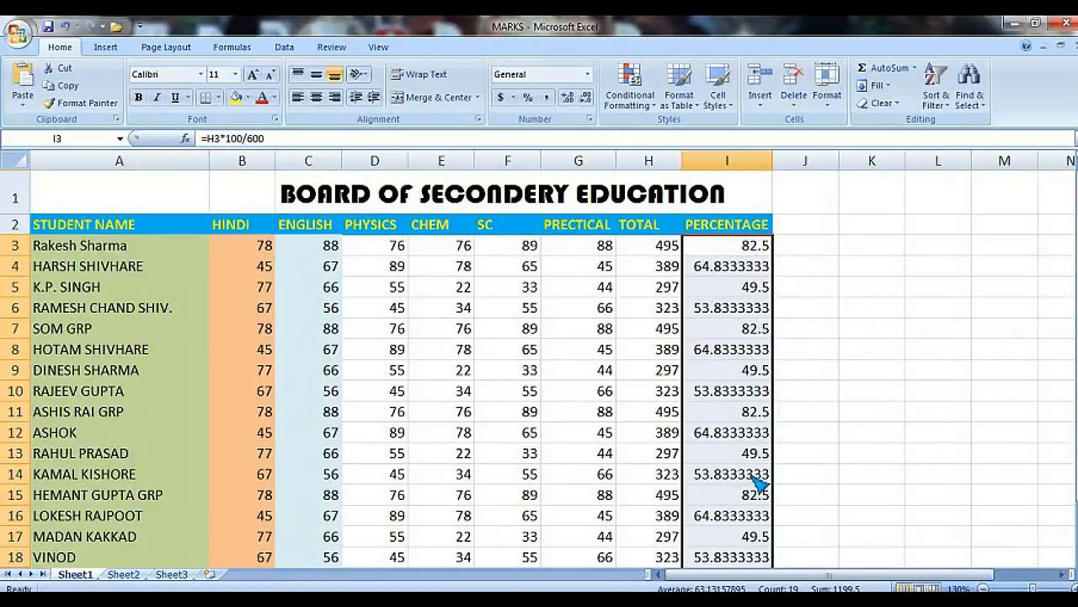
left_click(642, 111)
mouse_move(647, 130)
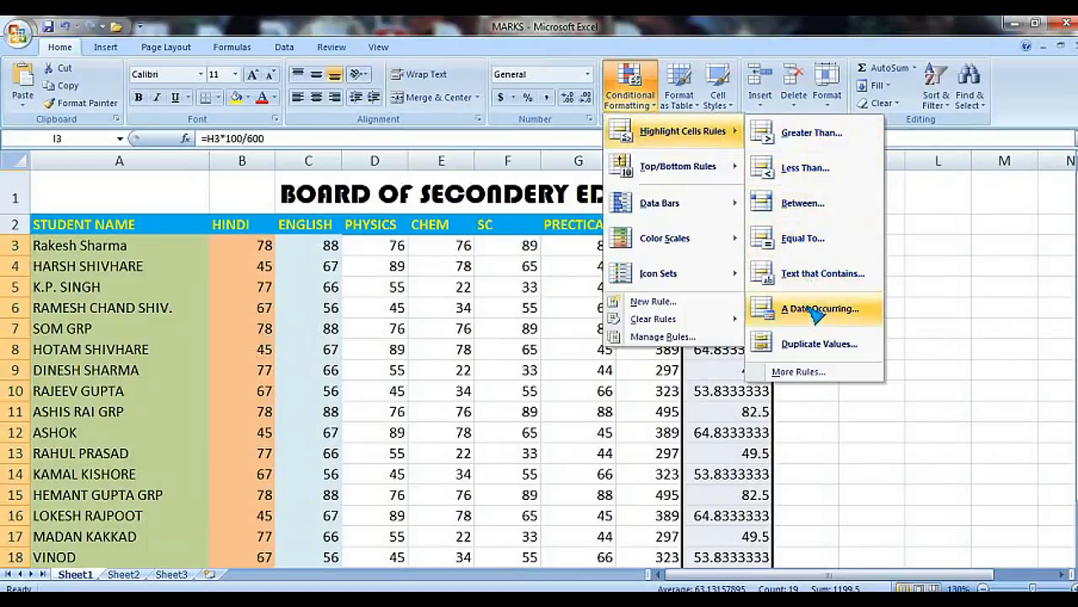
left_click(805, 135)
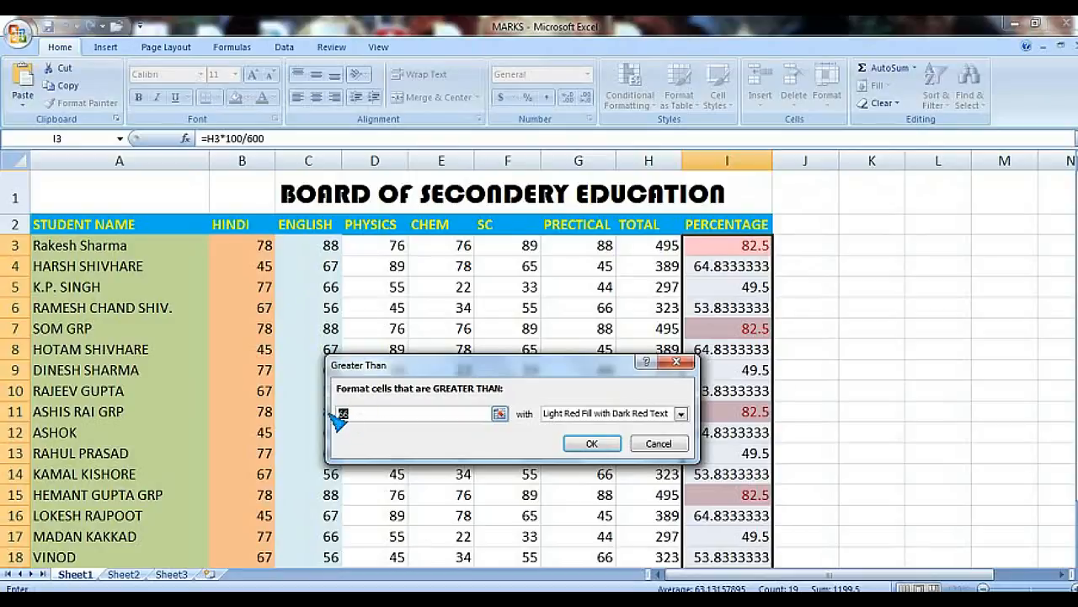
type("65")
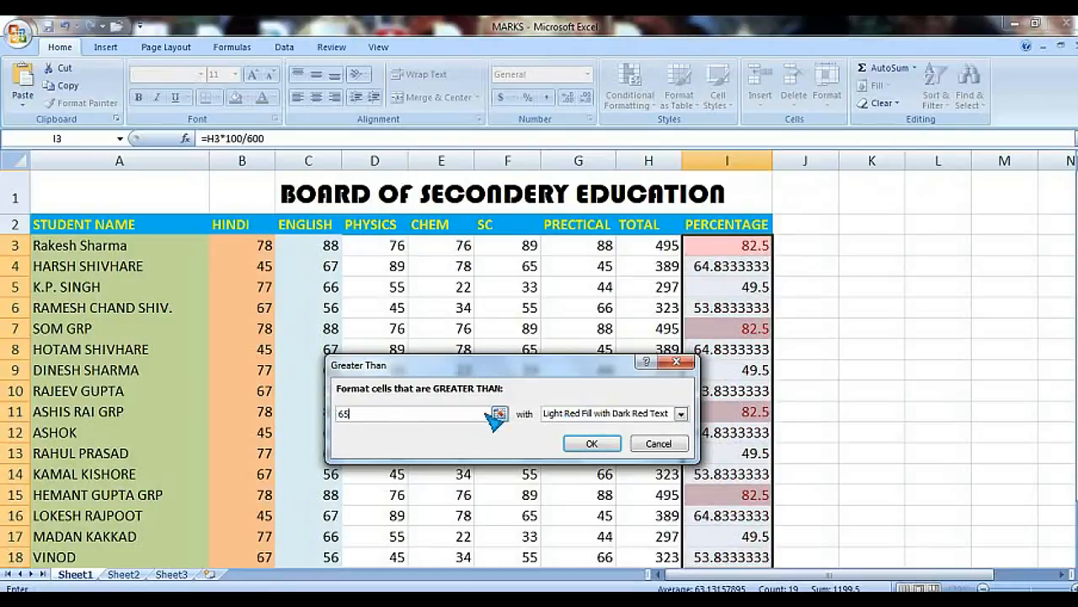
left_click(681, 414)
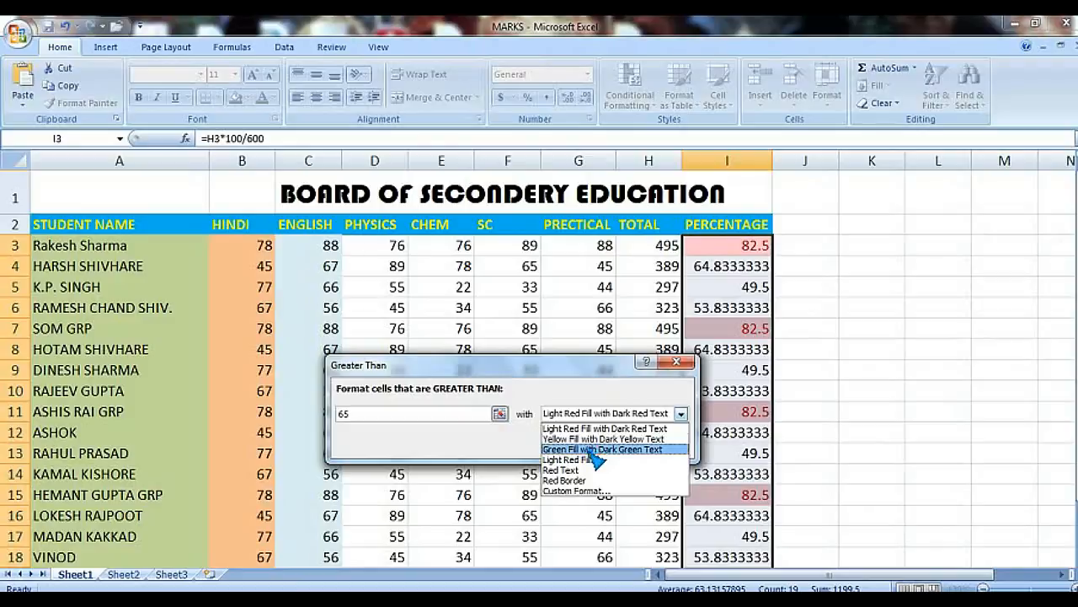
left_click(592, 449)
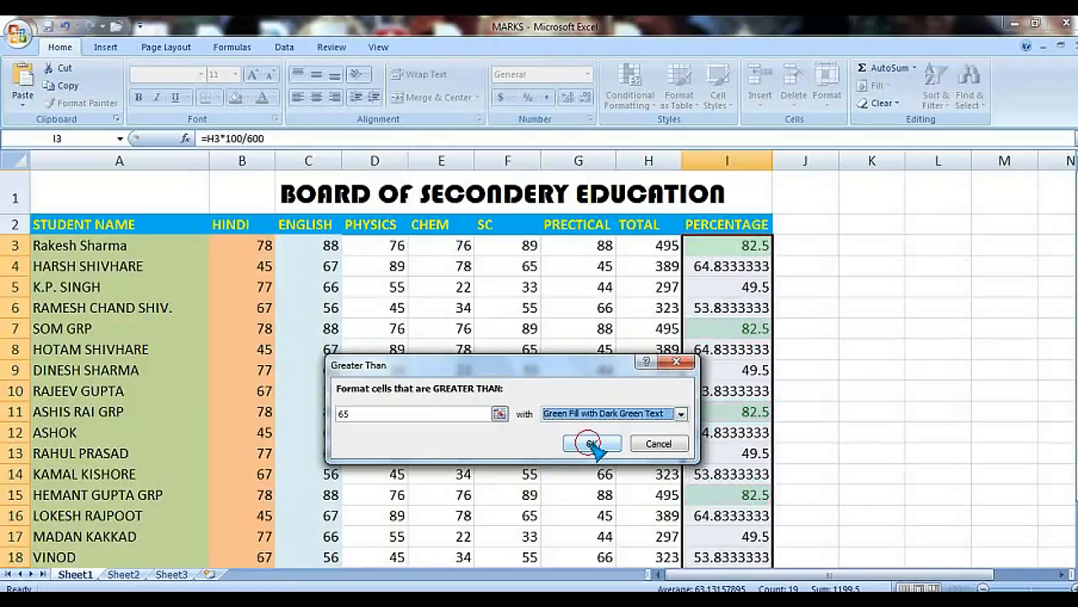
left_click(593, 444)
Step: Scroll through the student rows to examine the highlighted percentage column
scroll(729, 283, "down", 2)
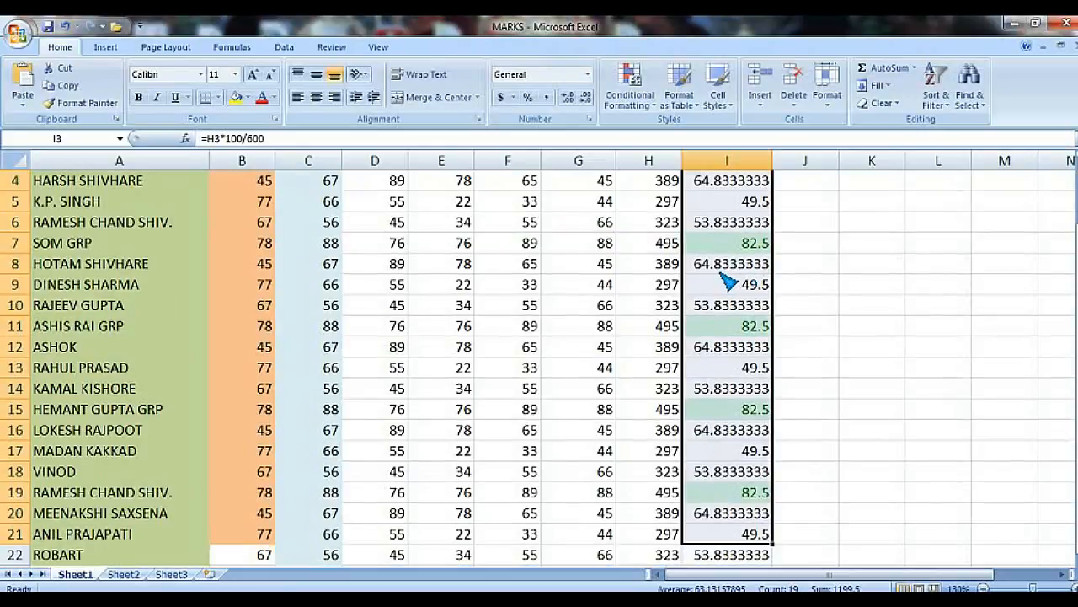
scroll(725, 325, "up", 1)
scroll(727, 320, "up", 1)
left_click(822, 309)
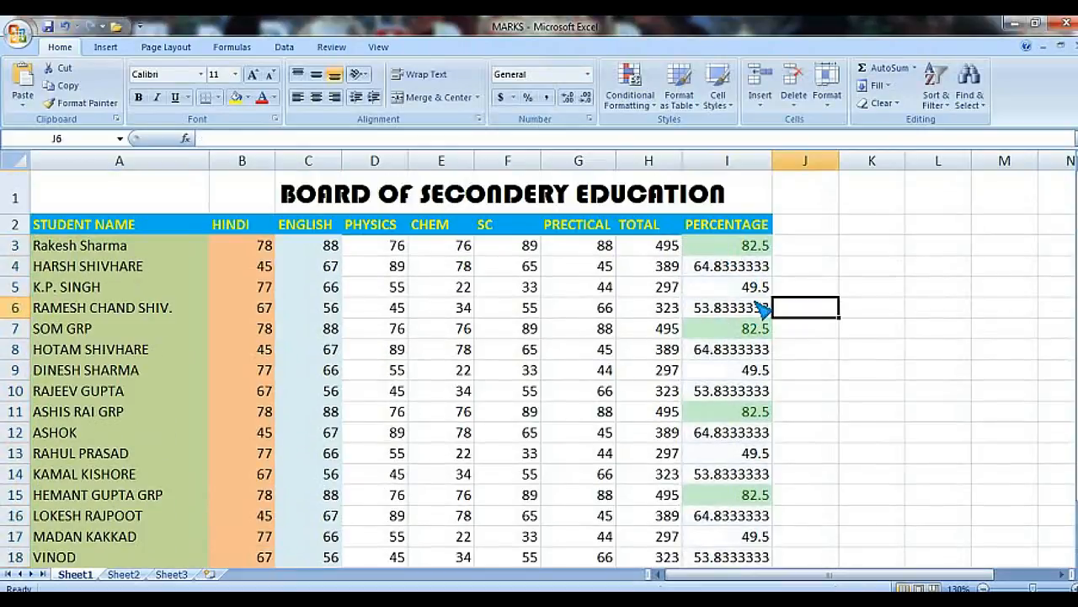
scroll(715, 283, "down", 4)
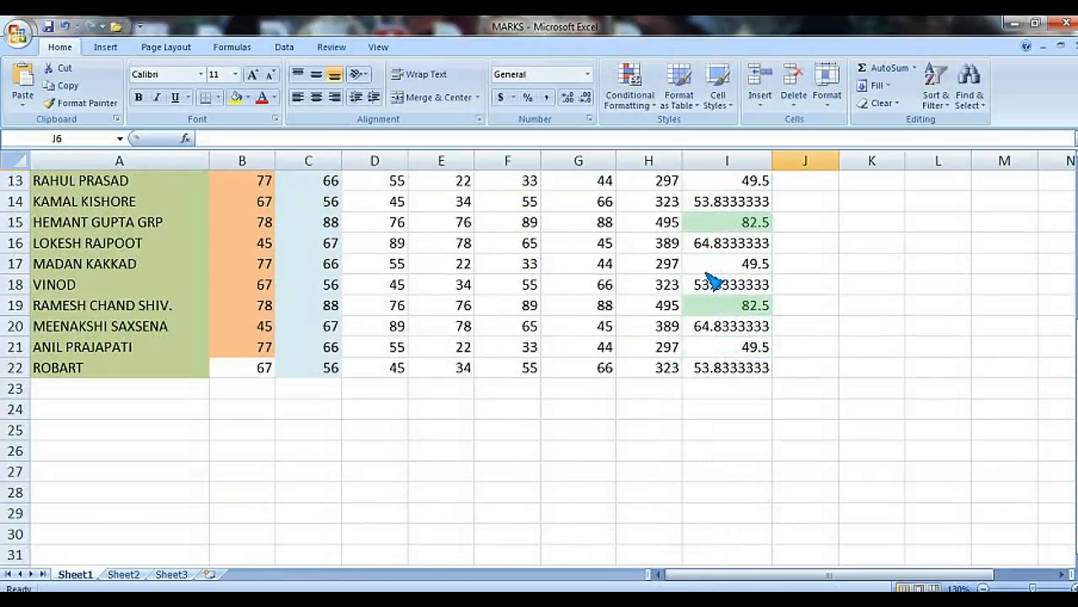
scroll(714, 285, "up", 3)
scroll(717, 292, "up", 1)
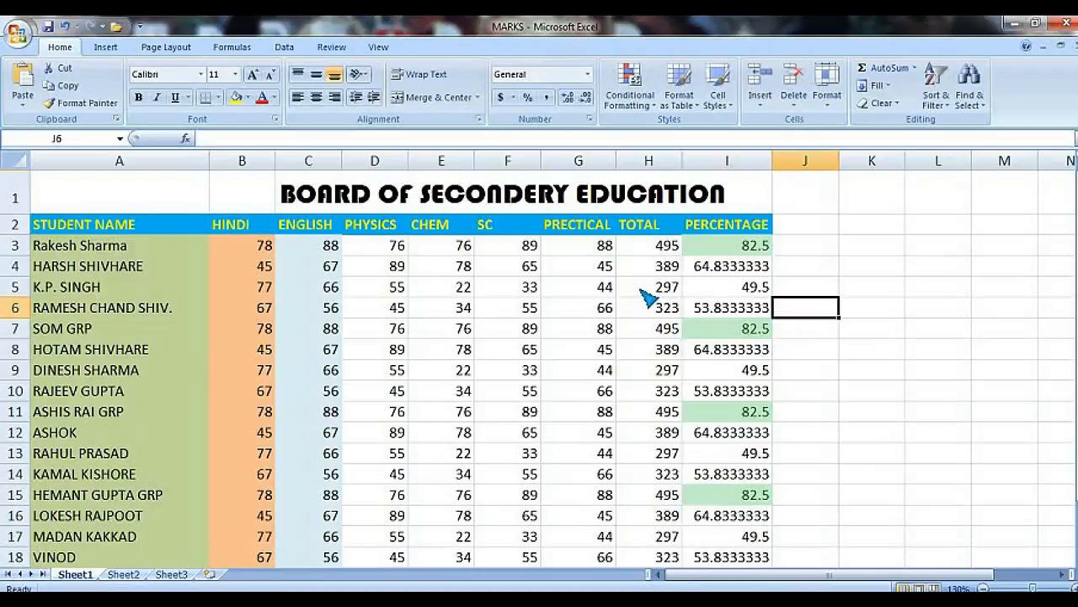
scroll(647, 298, "down", 1)
scroll(647, 297, "down", 3)
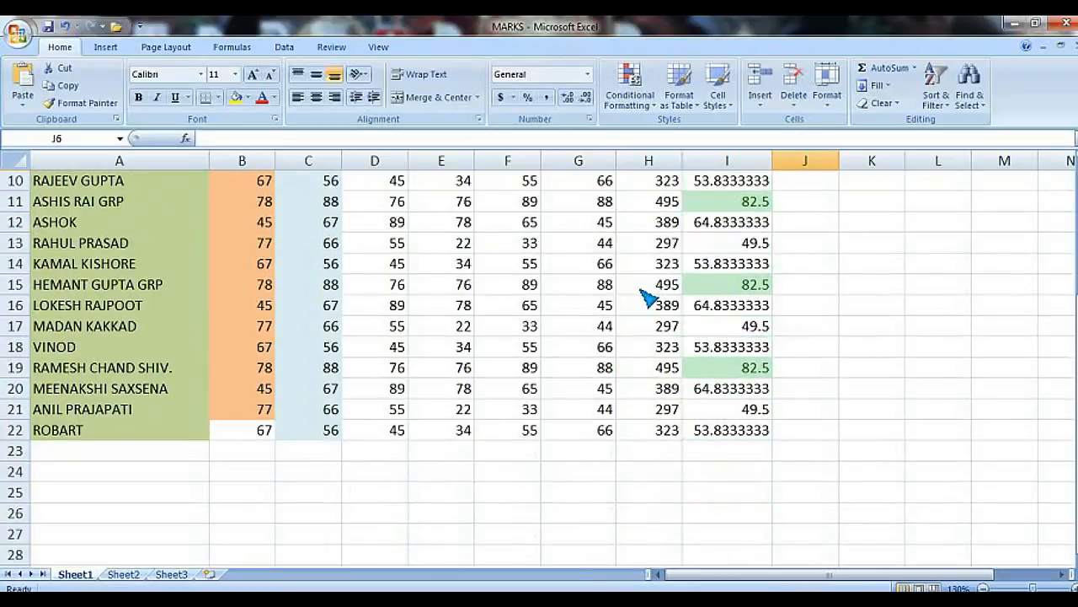
scroll(647, 298, "up", 4)
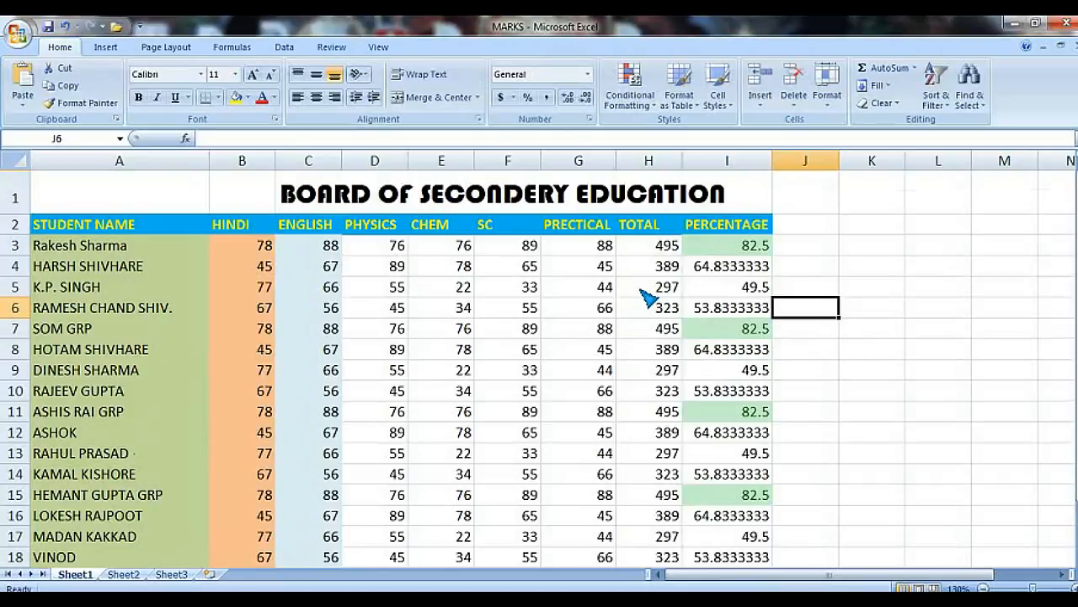
scroll(647, 298, "down", 1)
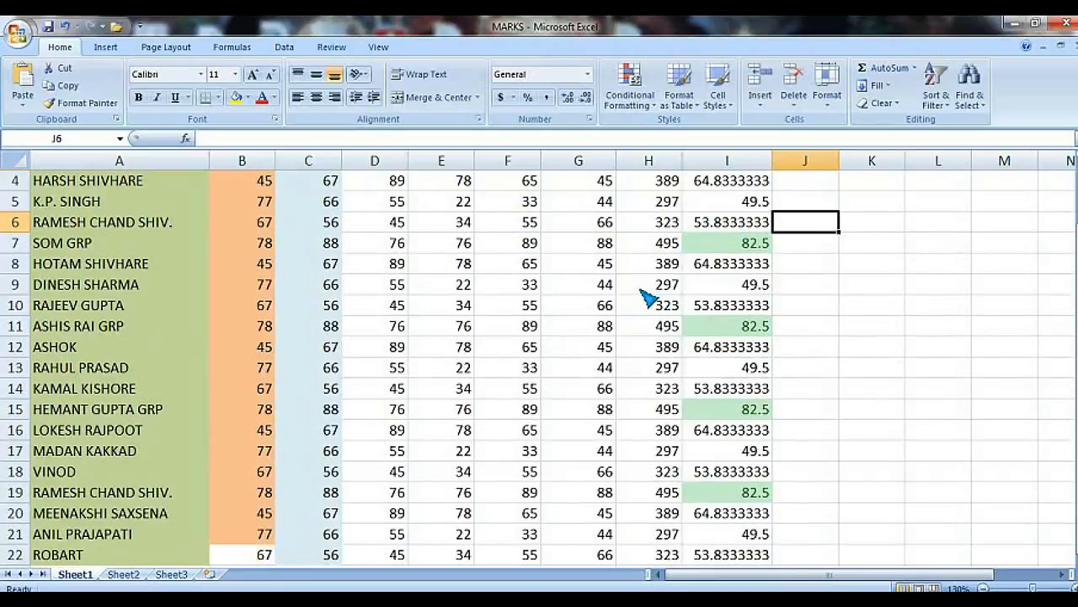
scroll(647, 298, "up", 1)
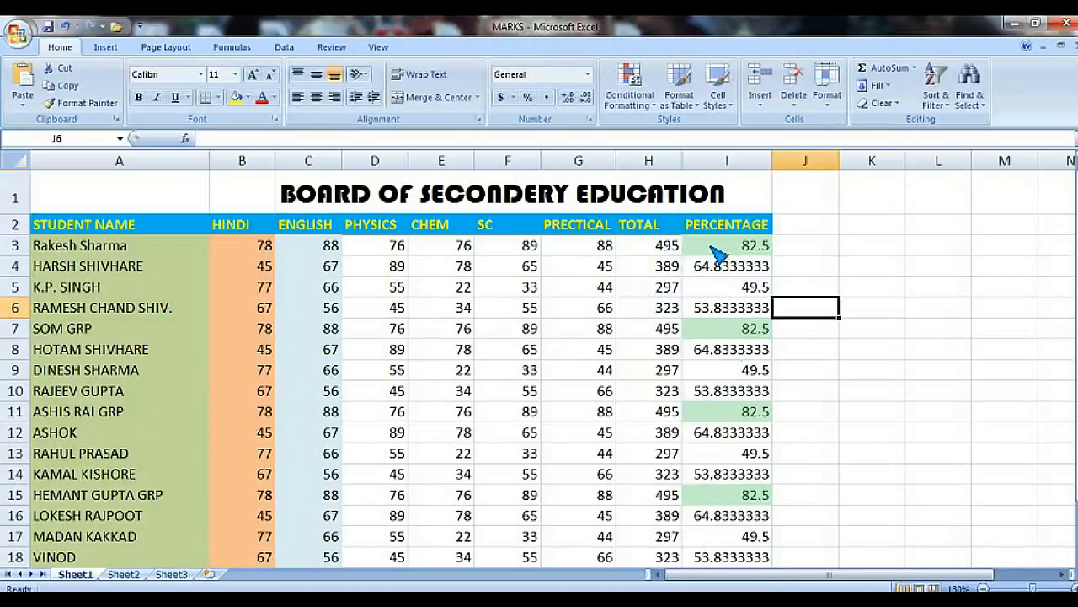
Step: Highlight percentage cells less than 50 with Light Red Fill with Dark Red Text using a Less Than rule
left_click_drag(714, 253, 710, 375)
scroll(672, 270, "up", 3)
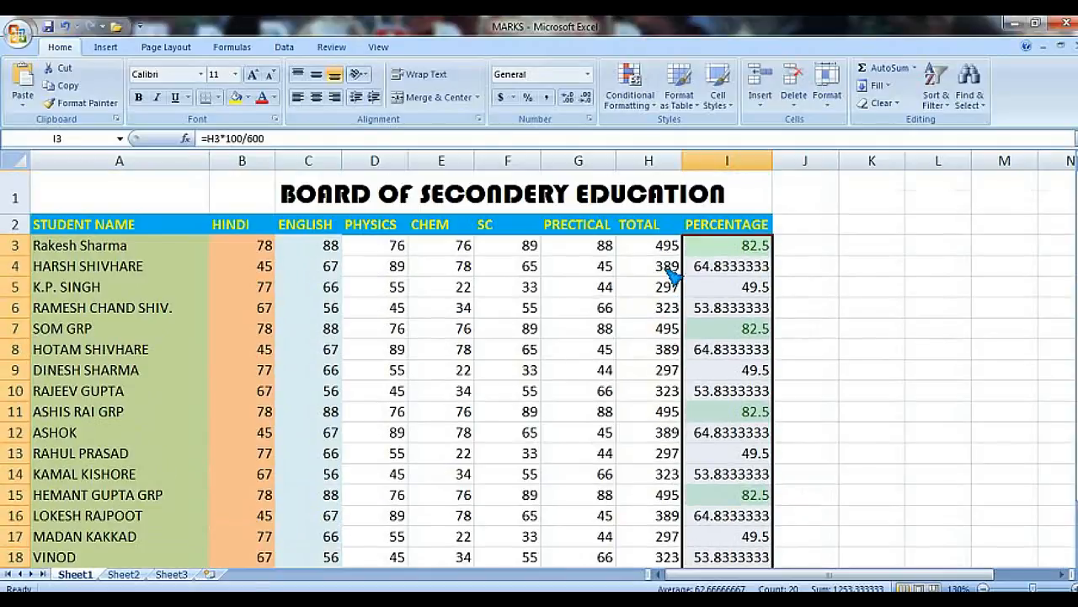
left_click(633, 105)
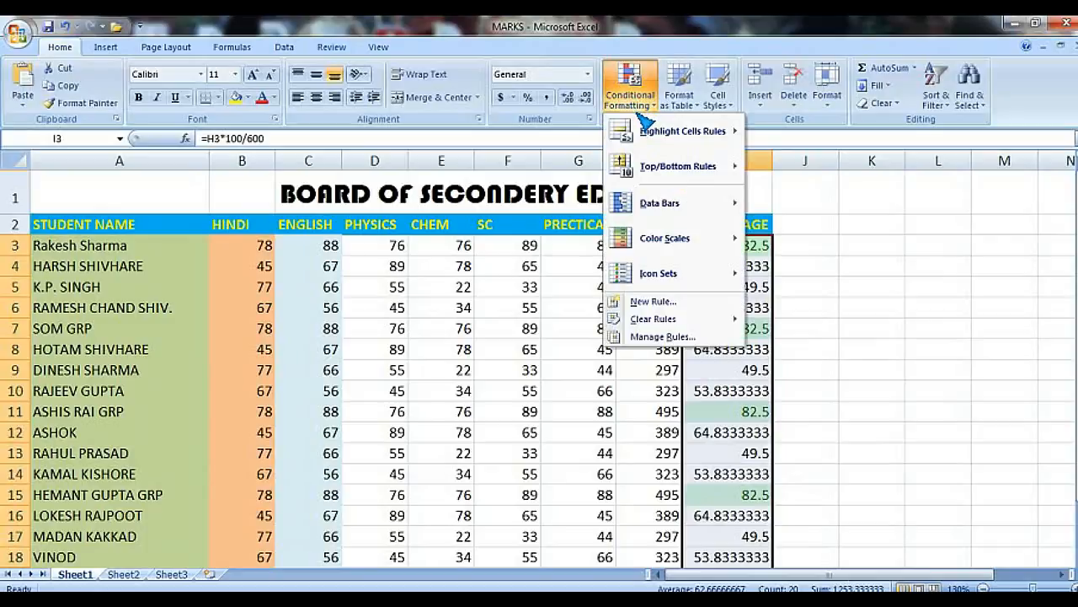
mouse_move(654, 138)
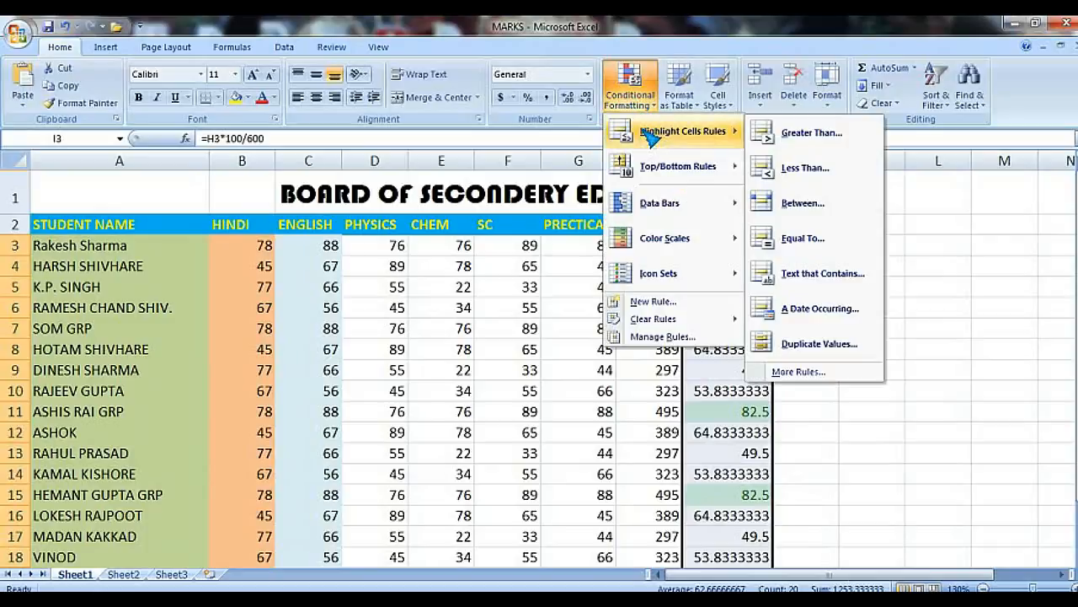
left_click(796, 171)
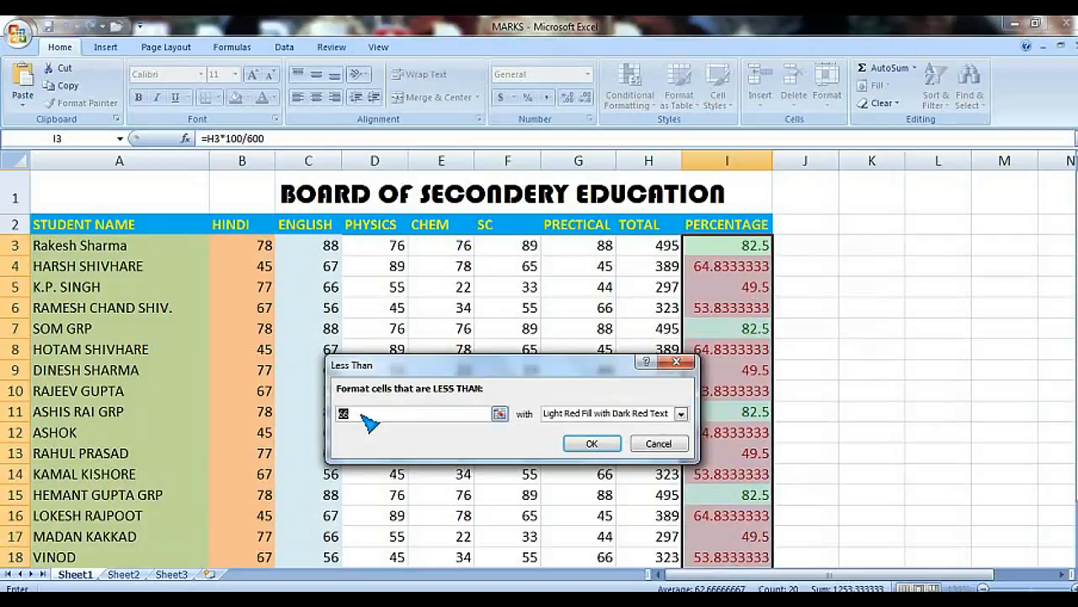
type("50")
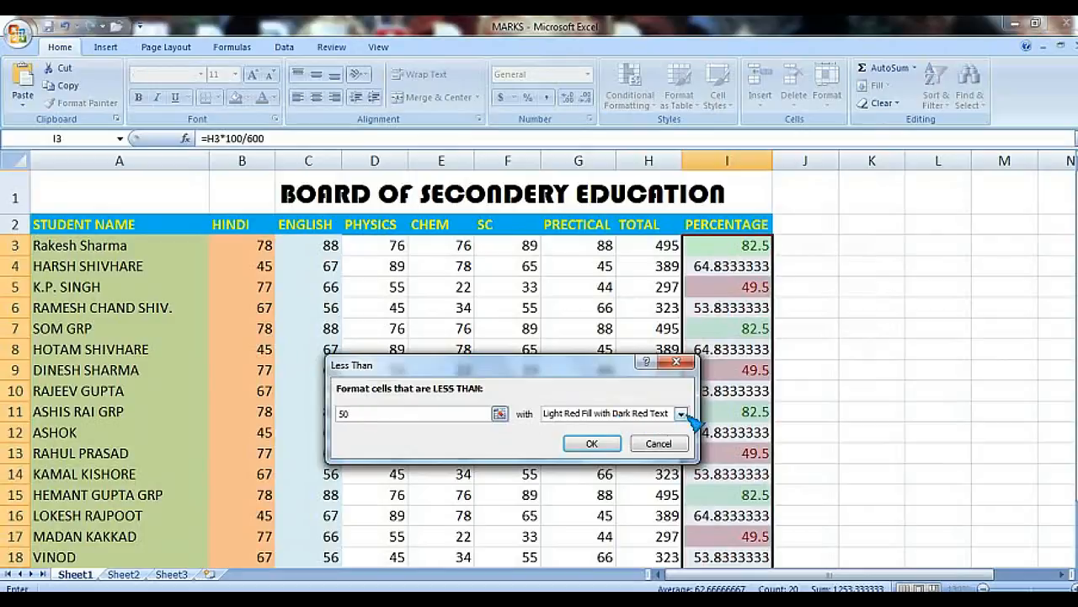
left_click(594, 445)
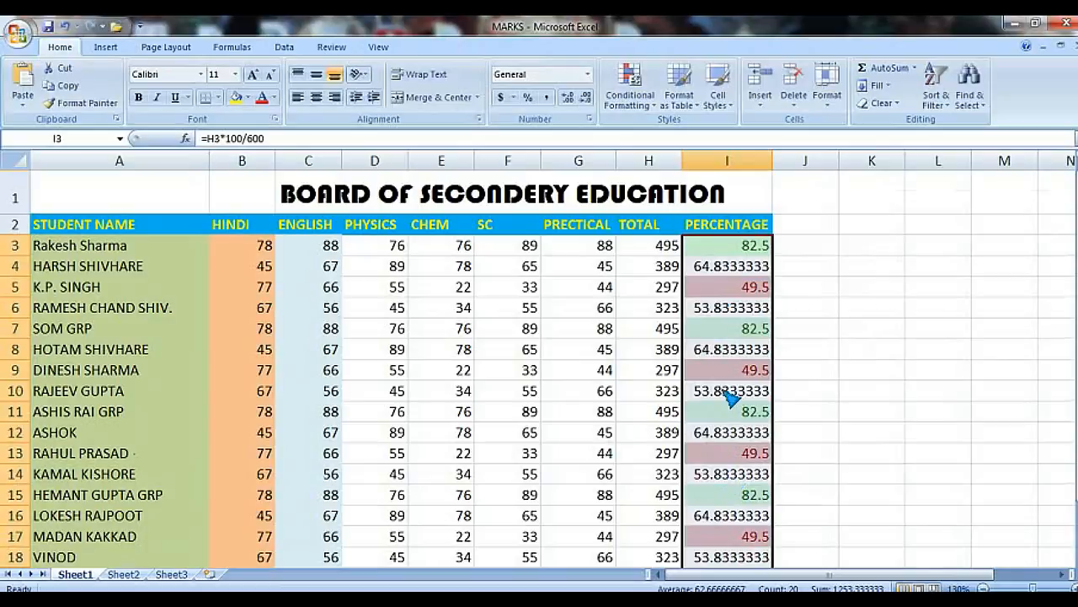
Step: Clear the conditional formatting rules from the selected percentage cells
scroll(731, 401, "down", 1)
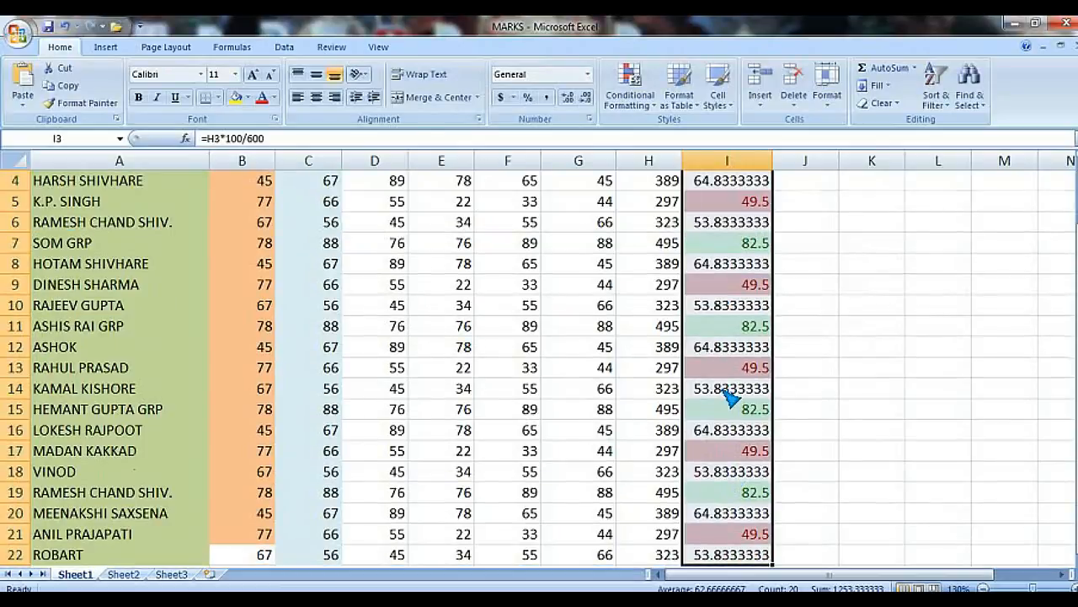
scroll(731, 401, "up", 1)
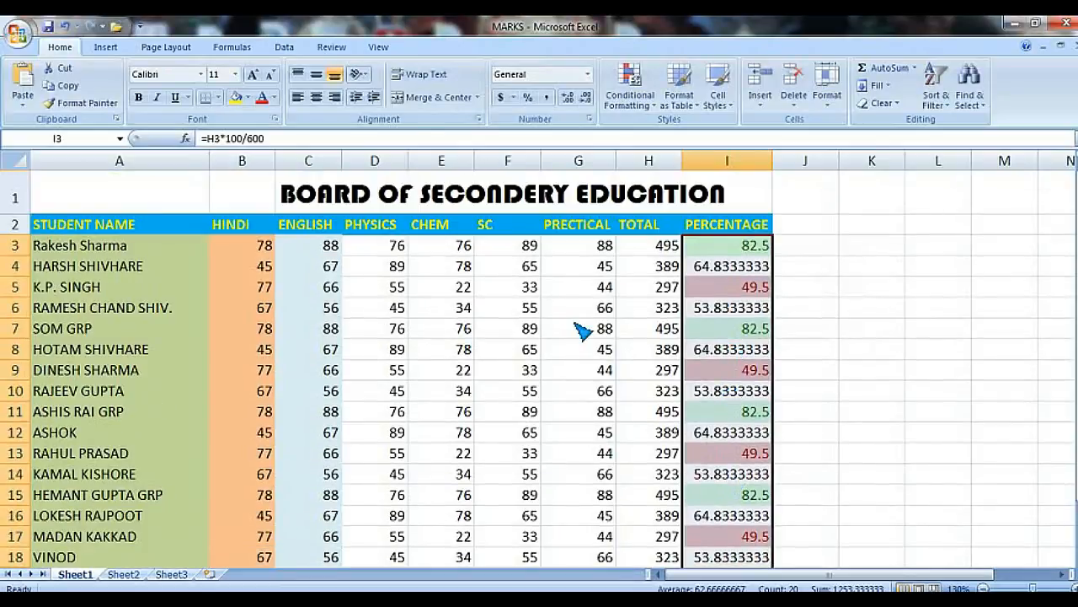
left_click(523, 331)
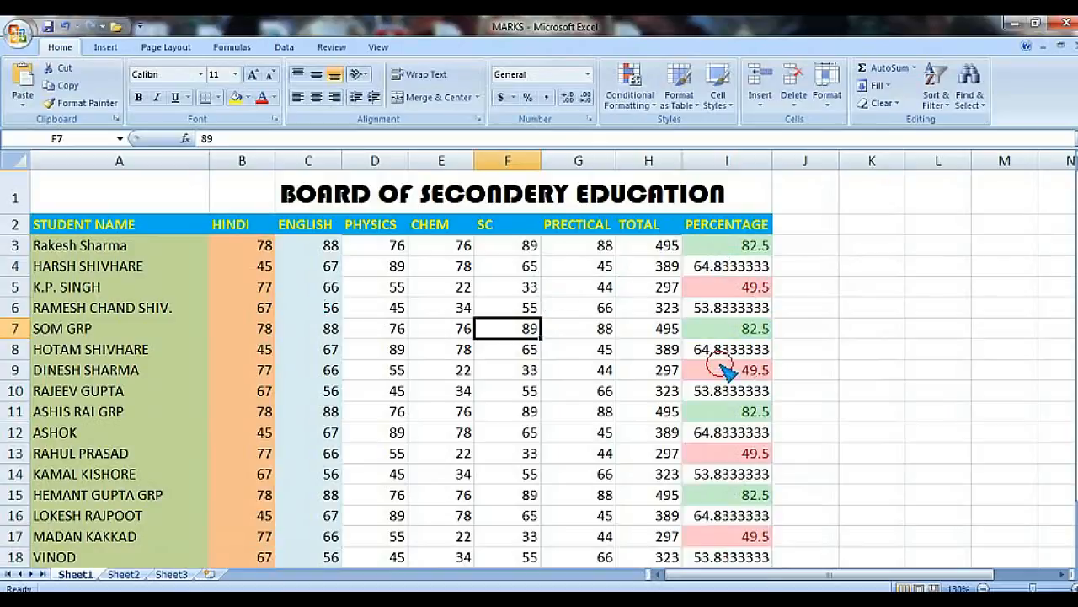
left_click_drag(727, 245, 749, 543)
scroll(761, 365, "up", 2)
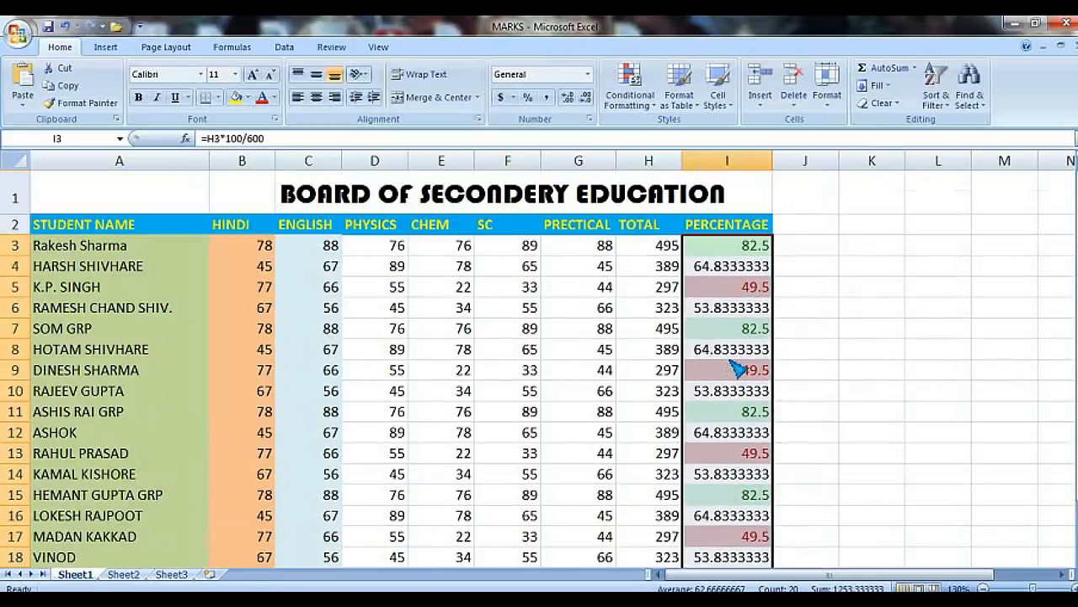
left_click(630, 94)
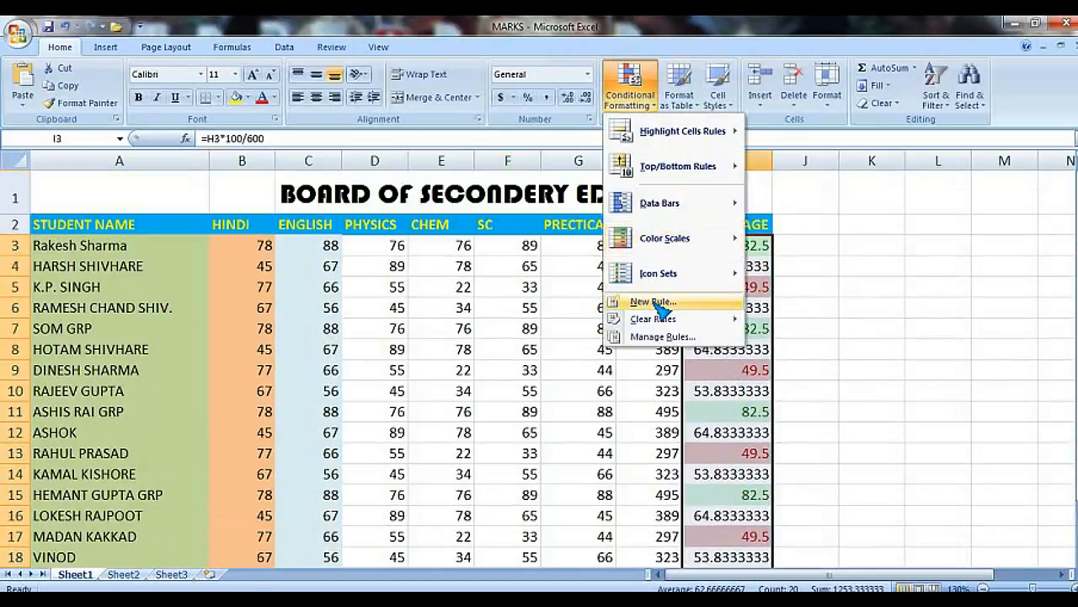
mouse_move(657, 317)
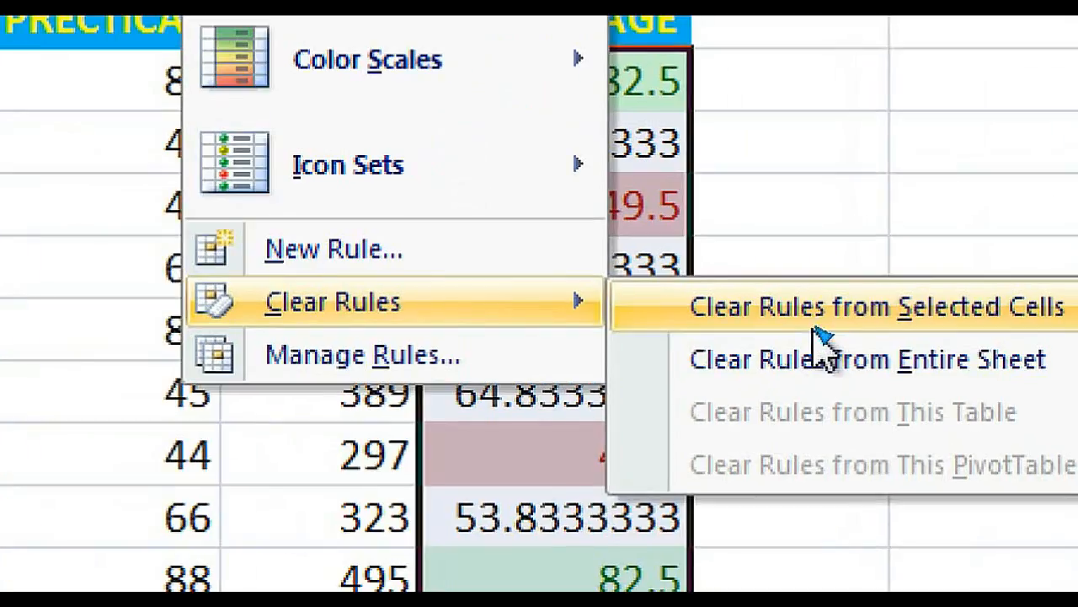
left_click(818, 318)
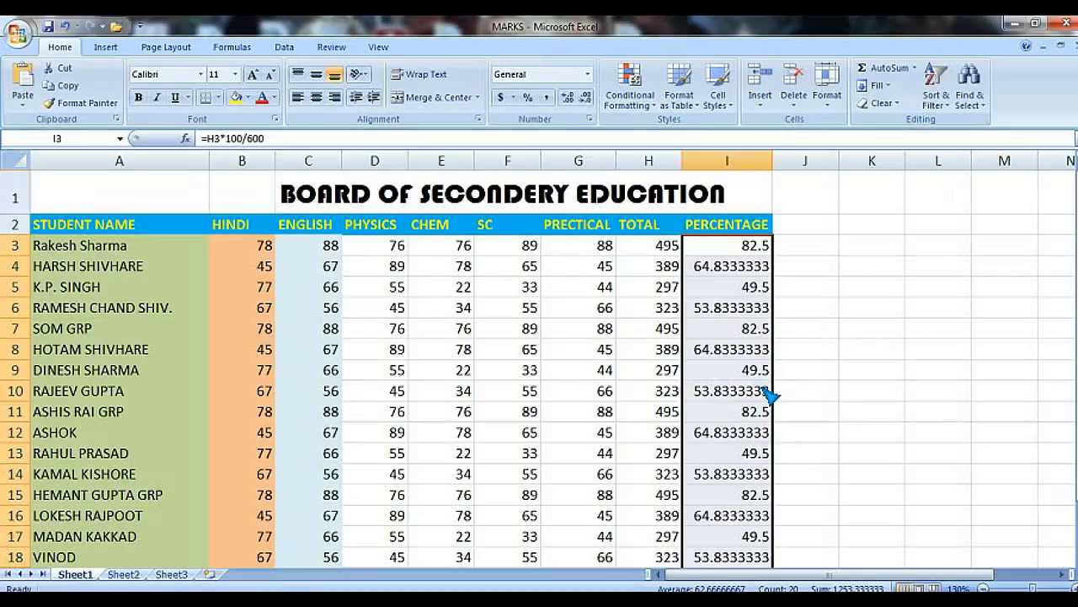
Step: Highlight the top 10 percentage values with a Top 10 Items rule and scroll through the student rows
scroll(718, 500, "down", 1)
scroll(756, 396, "up", 1)
left_click(653, 108)
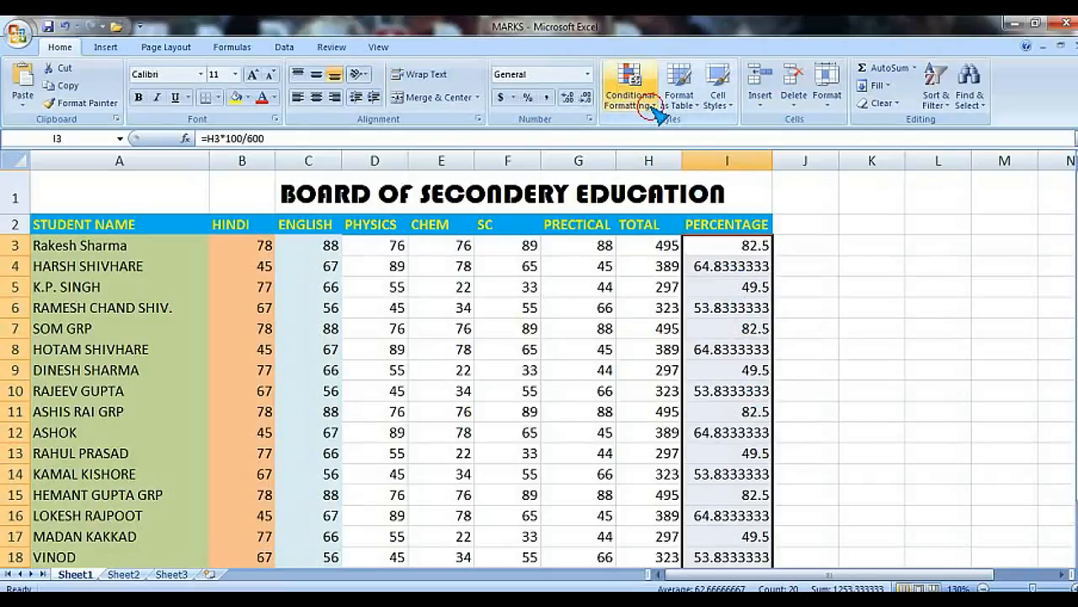
mouse_move(659, 138)
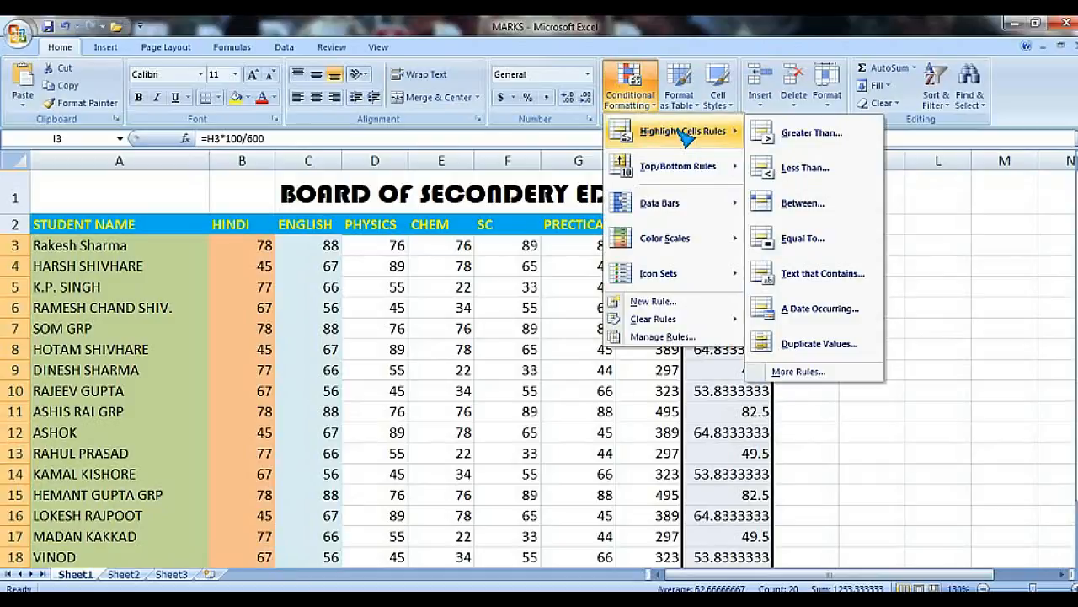
mouse_move(669, 172)
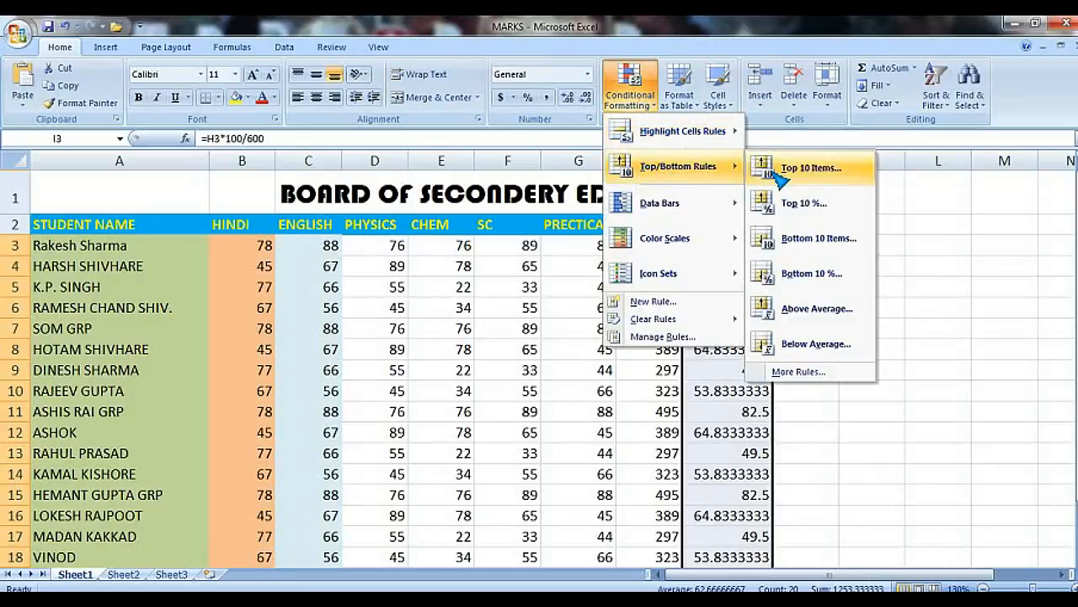
left_click(822, 173)
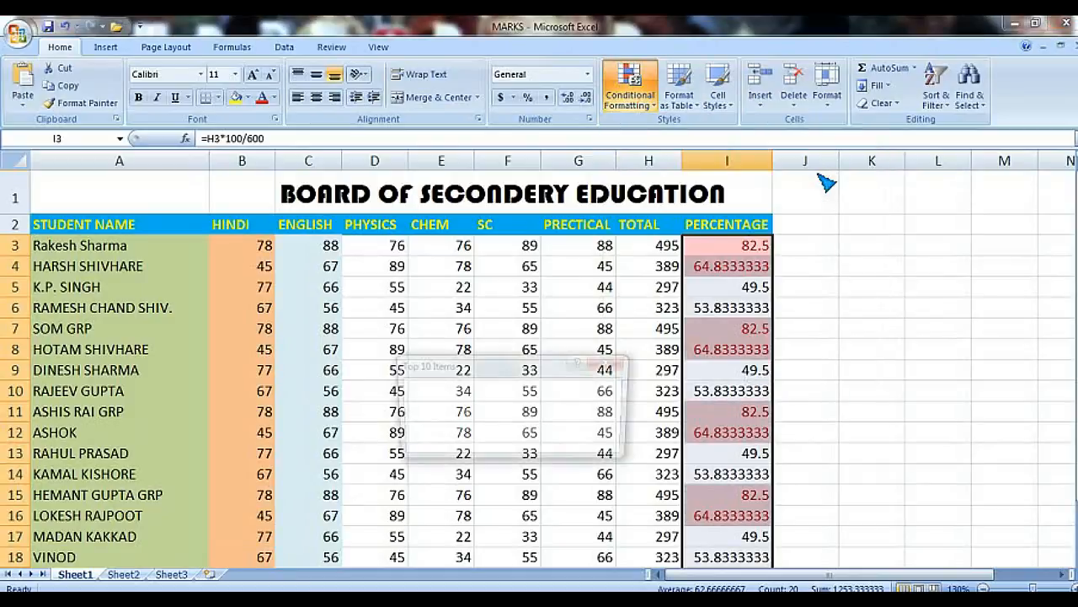
left_click(527, 444)
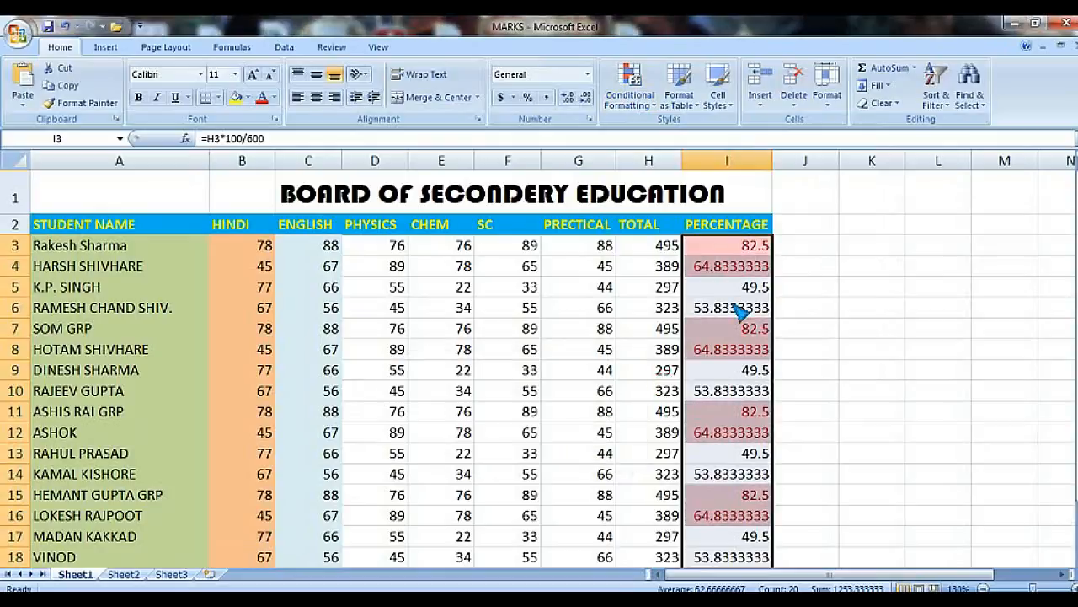
scroll(753, 447, "down", 1)
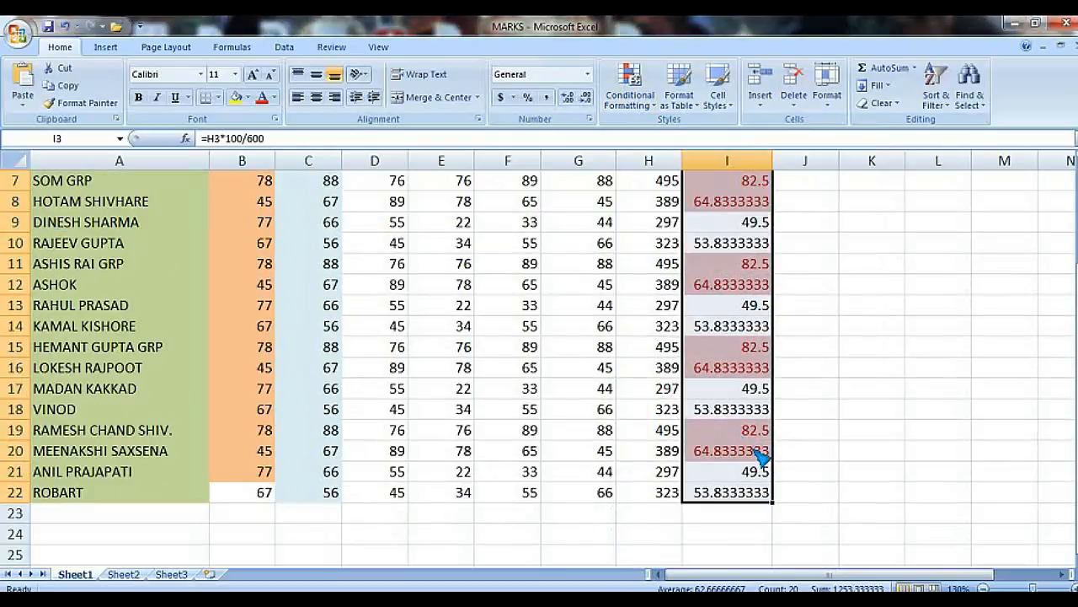
scroll(761, 455, "up", 2)
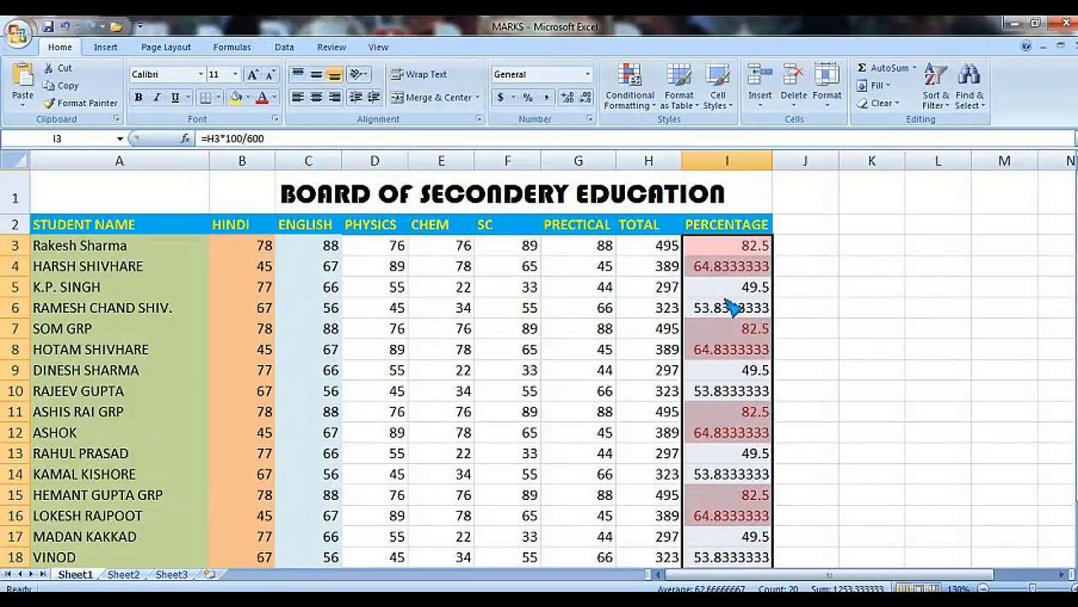
Step: Clear the conditional formatting rules from the selected percentage cells
left_click(644, 112)
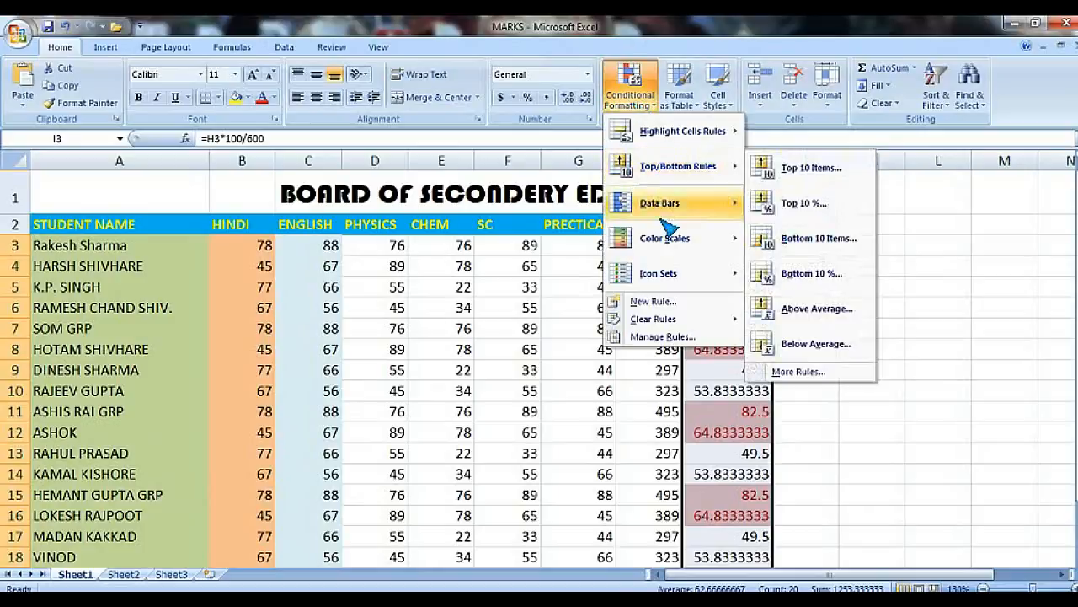
mouse_move(666, 318)
left_click(780, 323)
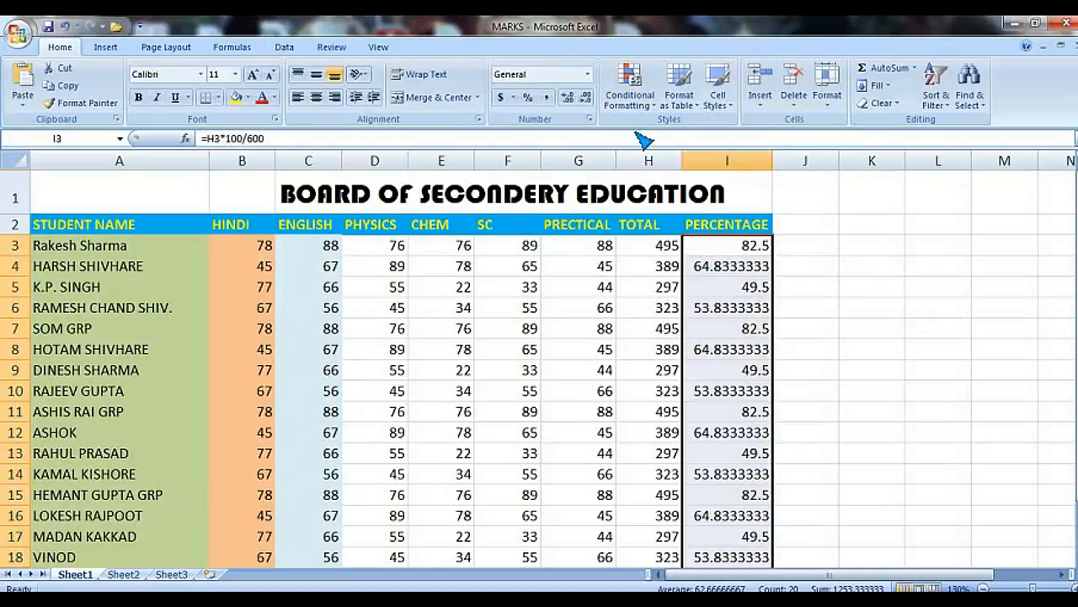
Step: Preview the Top/Bottom, Data Bars, Color Scales and Icon Sets conditional formatting options on the percentage column
left_click(630, 92)
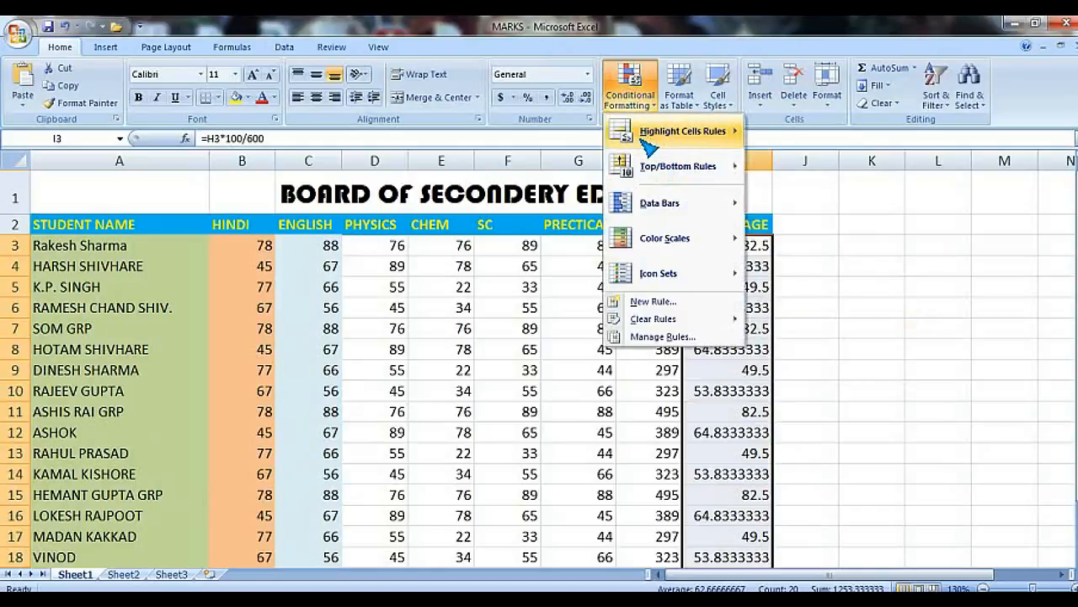
mouse_move(724, 166)
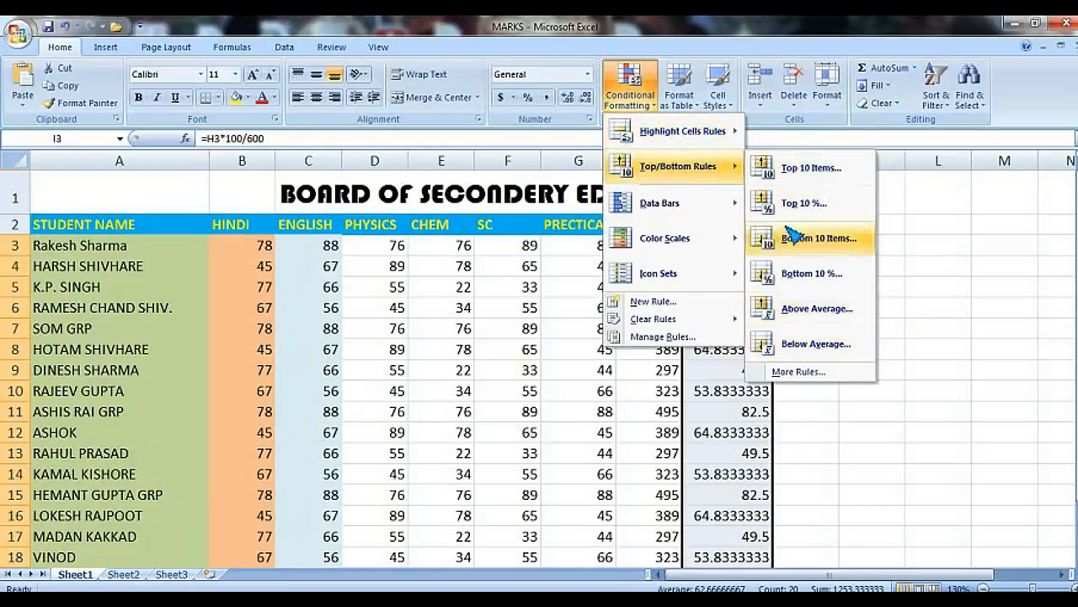
mouse_move(679, 209)
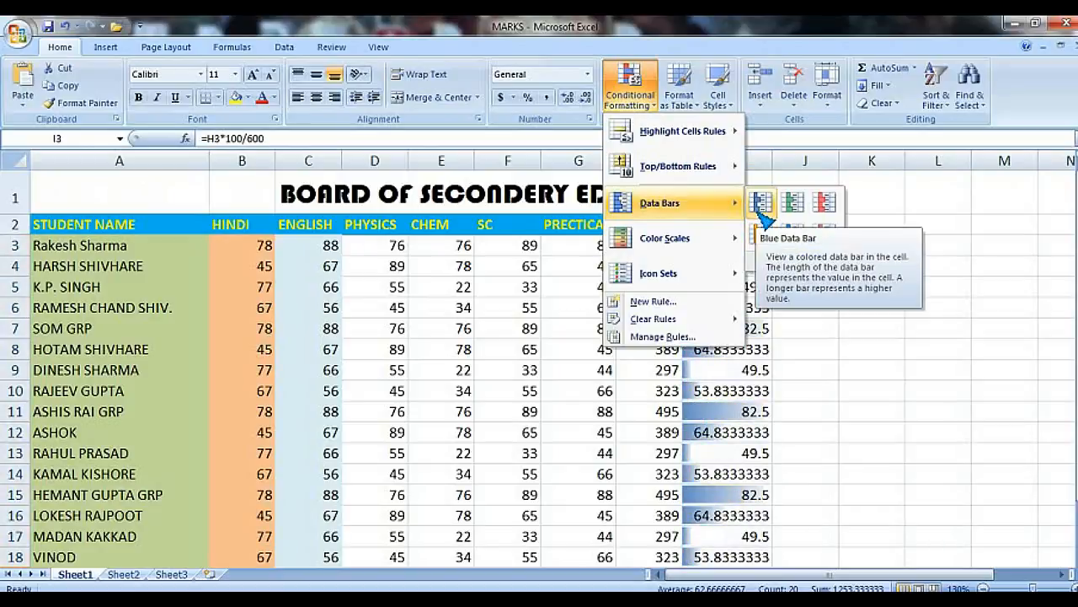
mouse_move(674, 243)
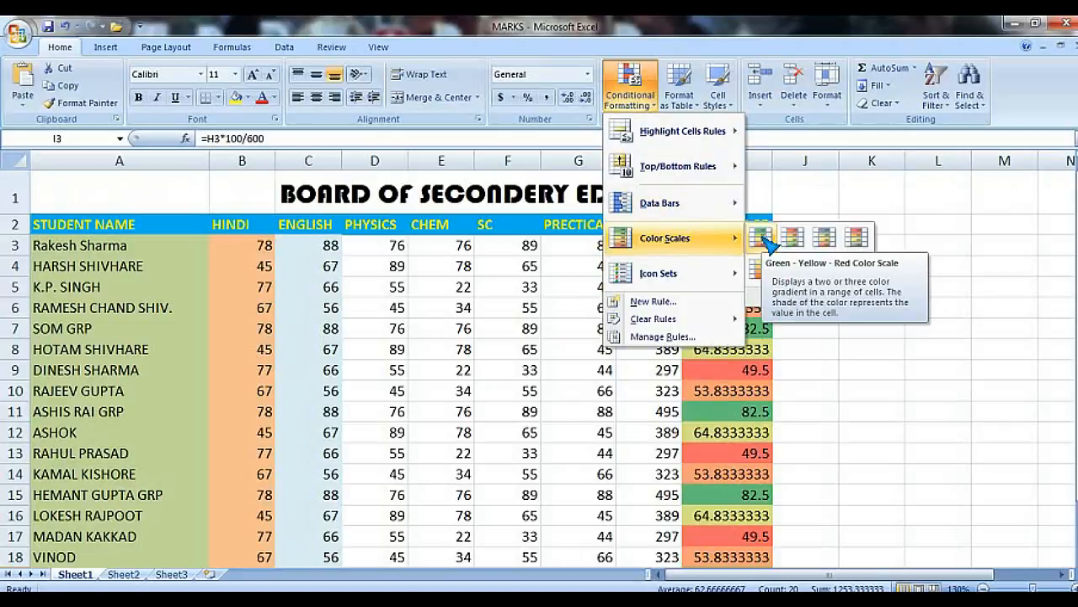
mouse_move(690, 278)
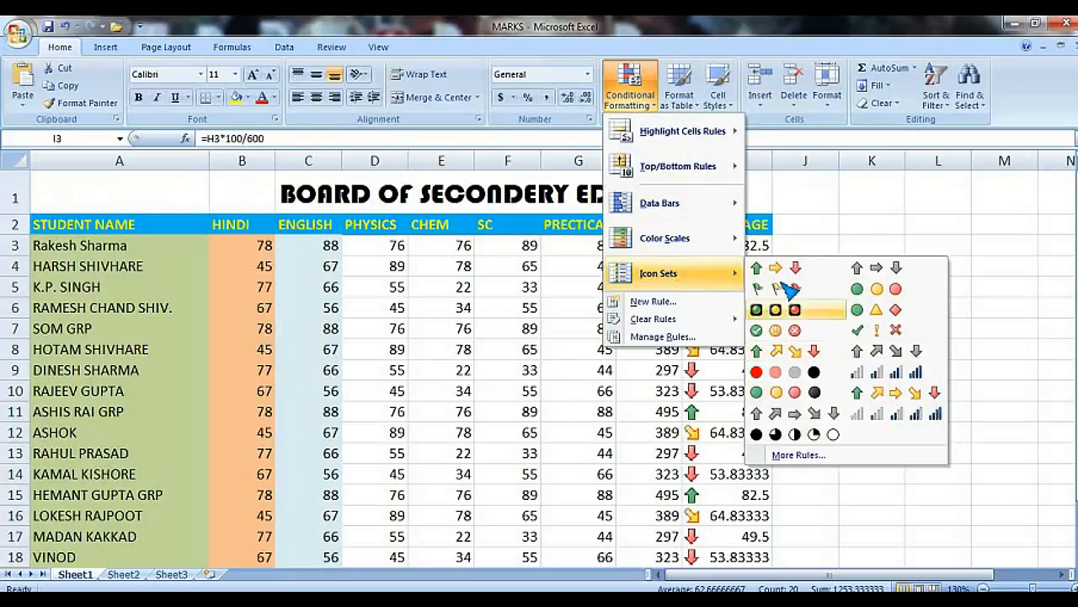
left_click(680, 103)
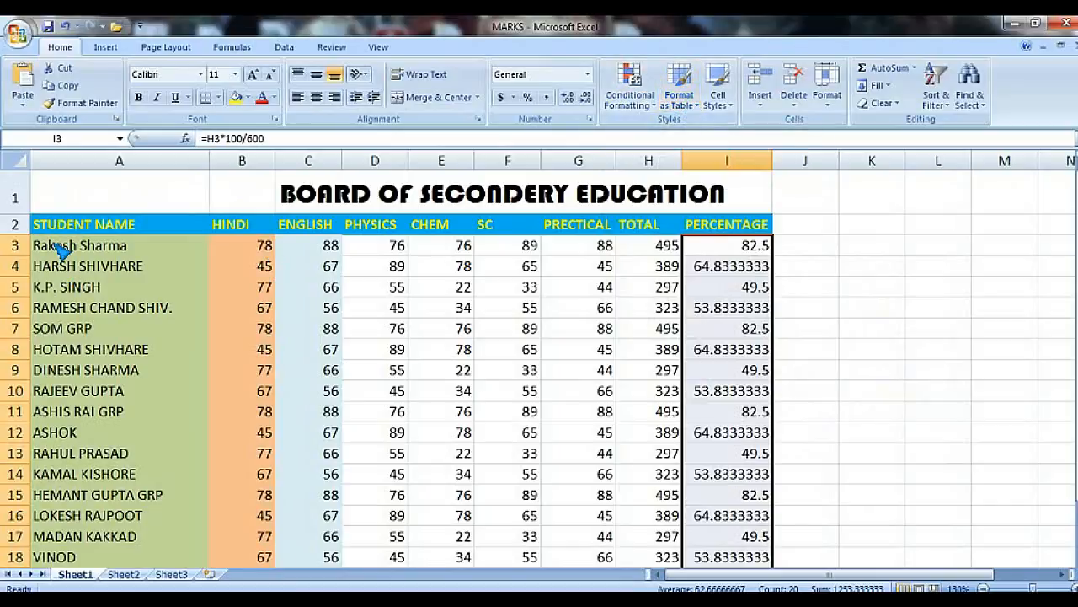
Step: Format the range A2:I17 as a table with a medium table style, then undo it
left_click_drag(108, 228, 715, 551)
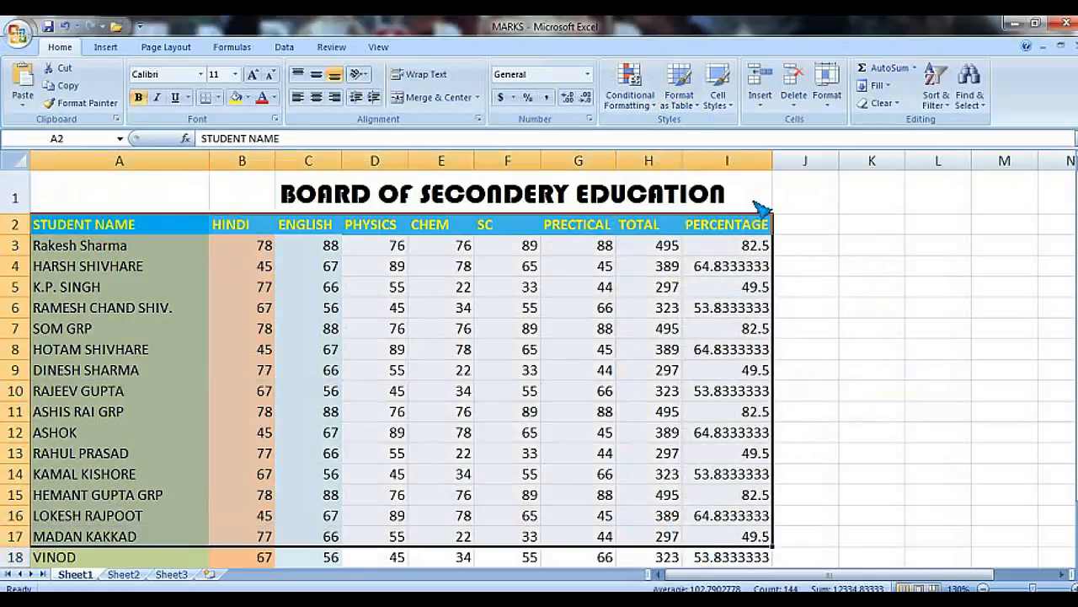
left_click(686, 102)
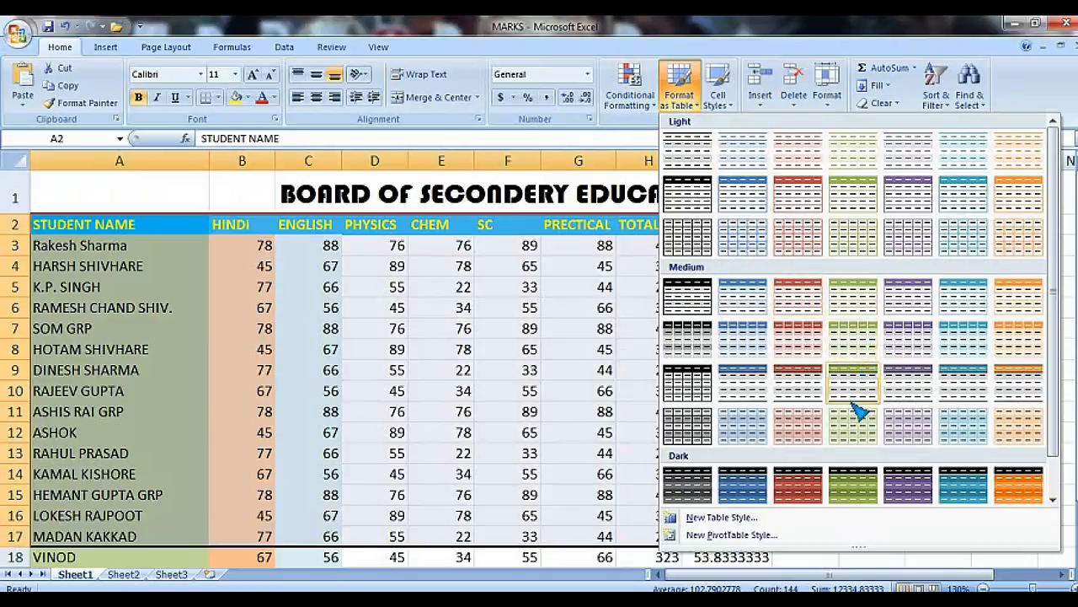
left_click(798, 337)
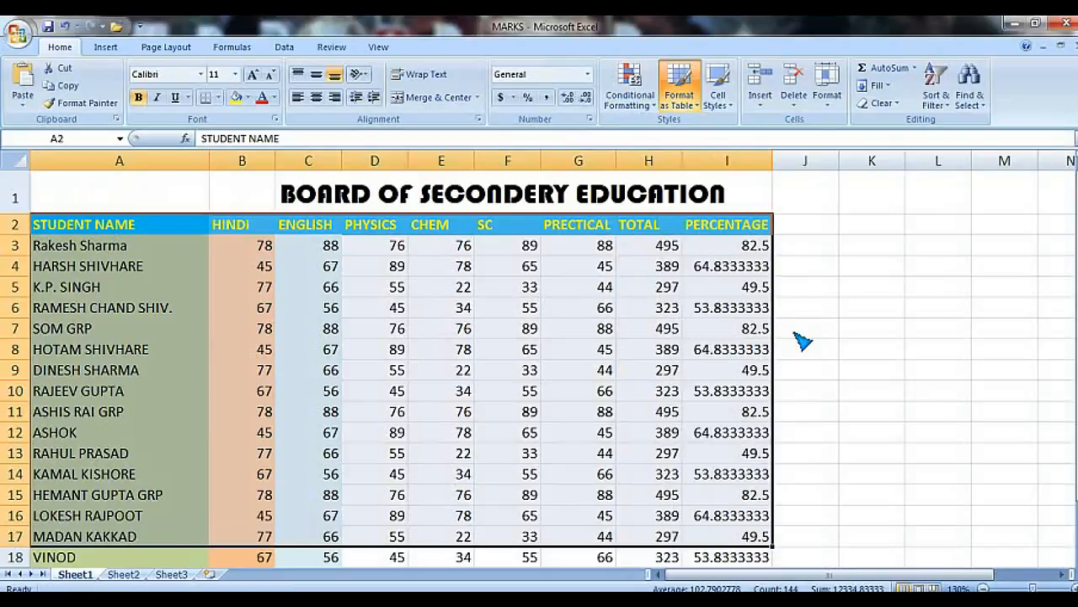
left_click(499, 441)
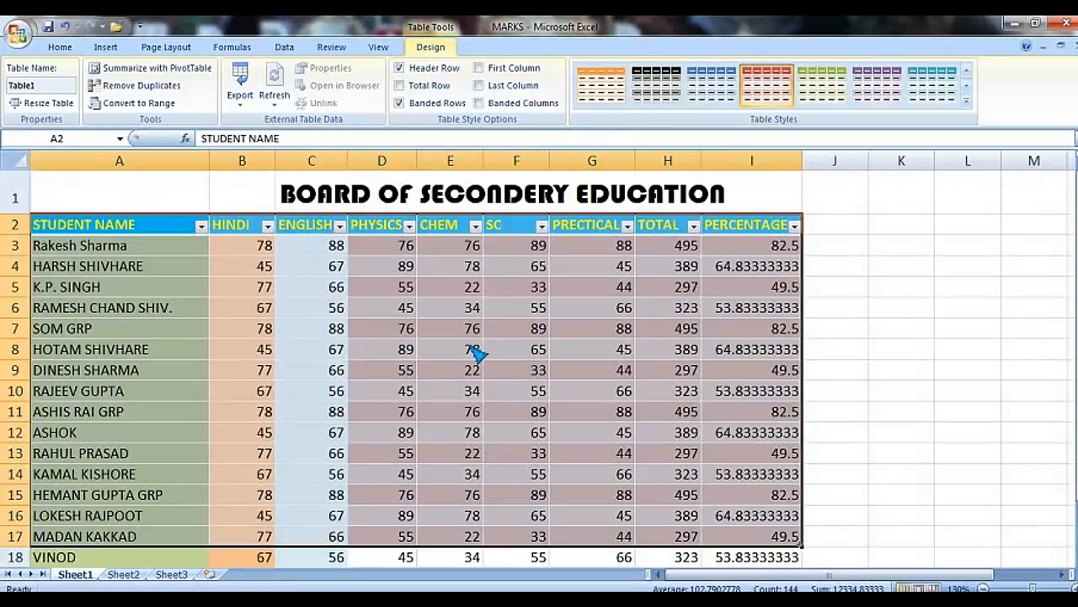
key("ctrl+z")
Step: Apply the Accent4 cell style to the Physics marks D3:D22
left_click(369, 344)
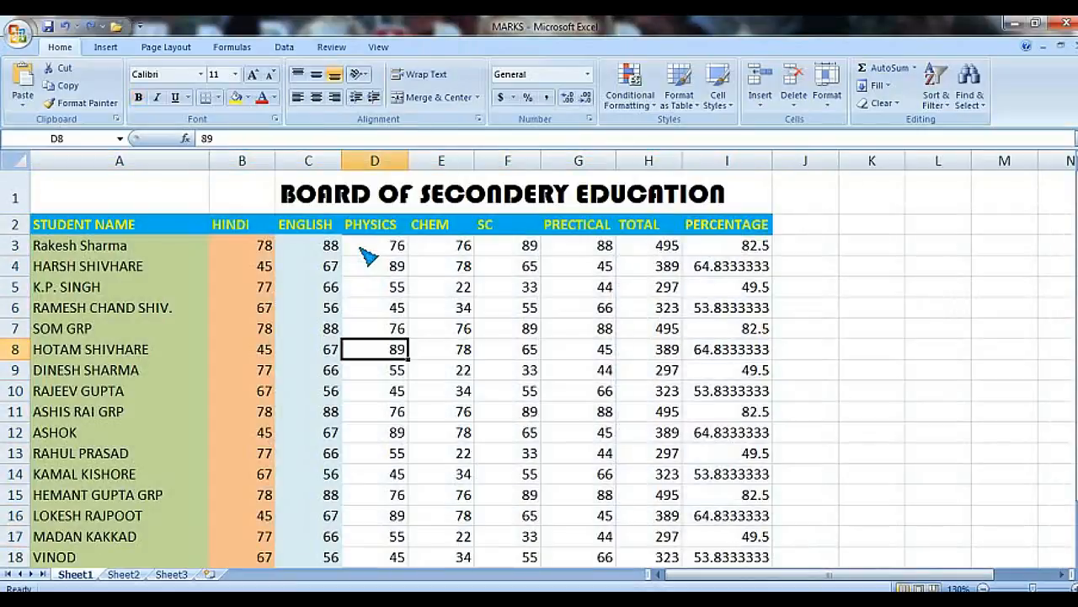
mouse_move(368, 245)
left_mouse_down()
mouse_move(390, 361)
mouse_move(373, 559)
mouse_move(392, 580)
mouse_move(402, 558)
mouse_move(401, 568)
left_mouse_up()
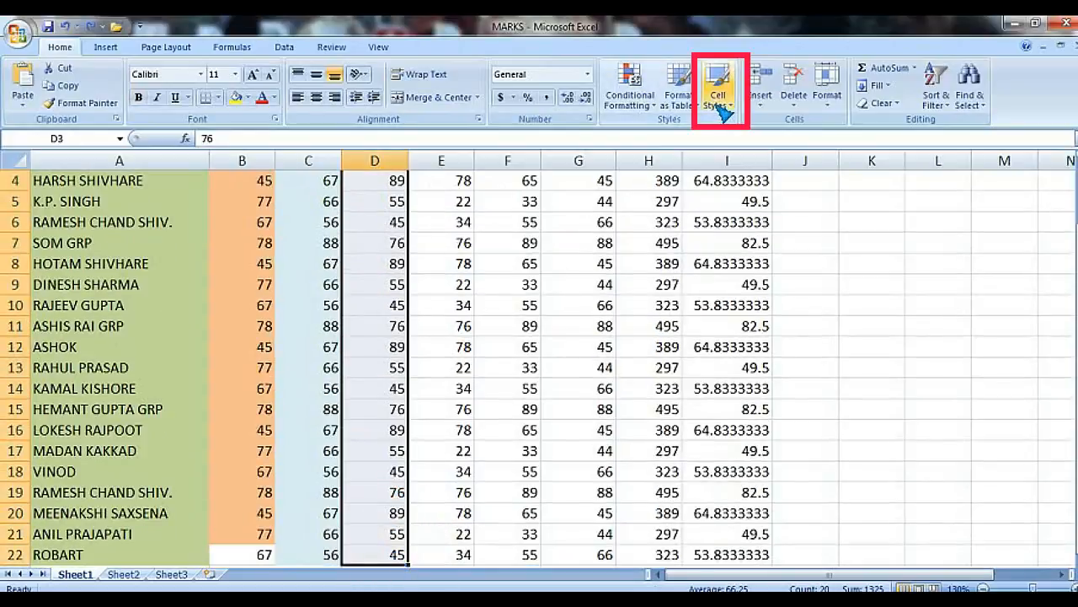
scroll(429, 233, "up", 1)
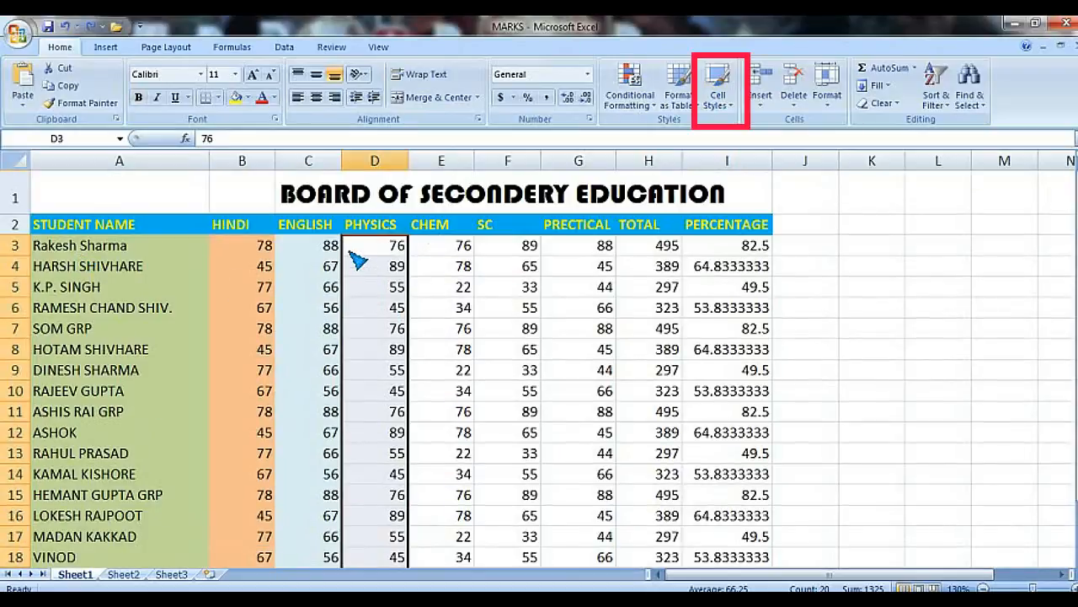
left_click(386, 306)
left_click_drag(382, 244, 393, 549)
scroll(521, 318, "up", 2)
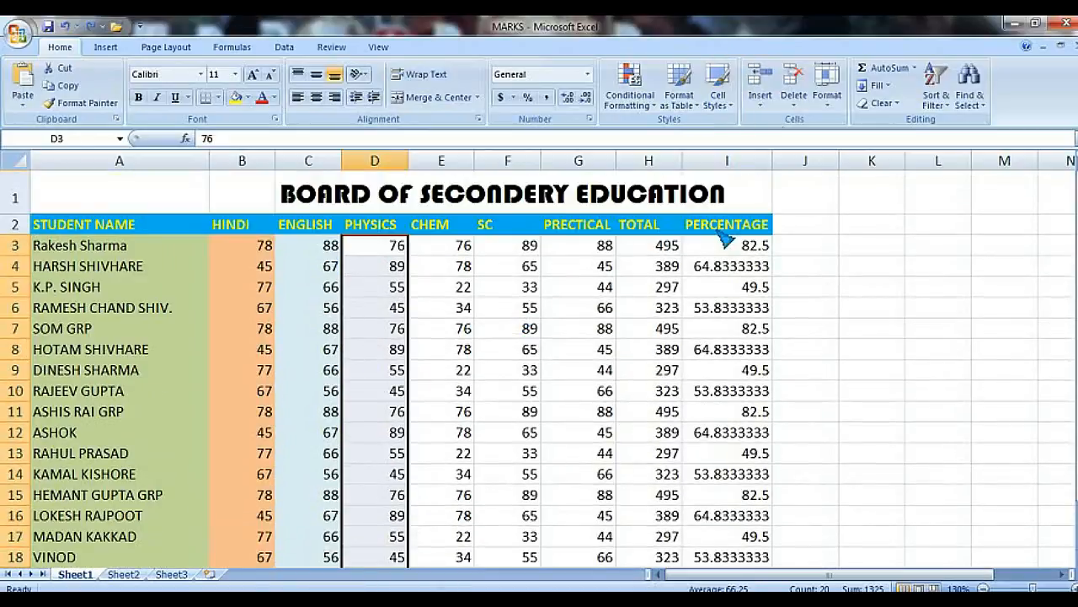
left_click(718, 99)
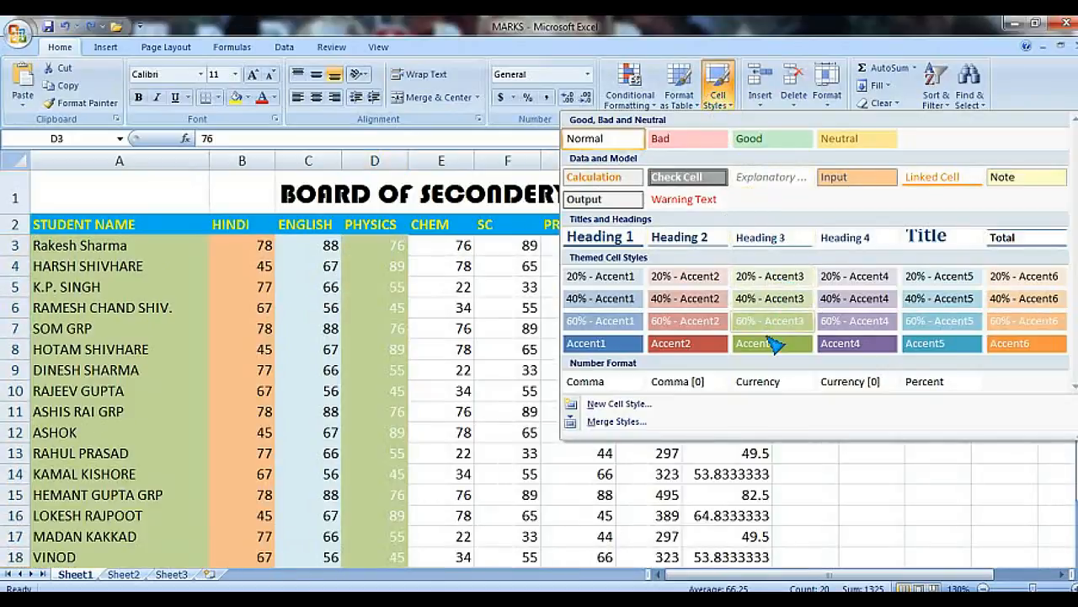
left_click(834, 342)
left_click(452, 287)
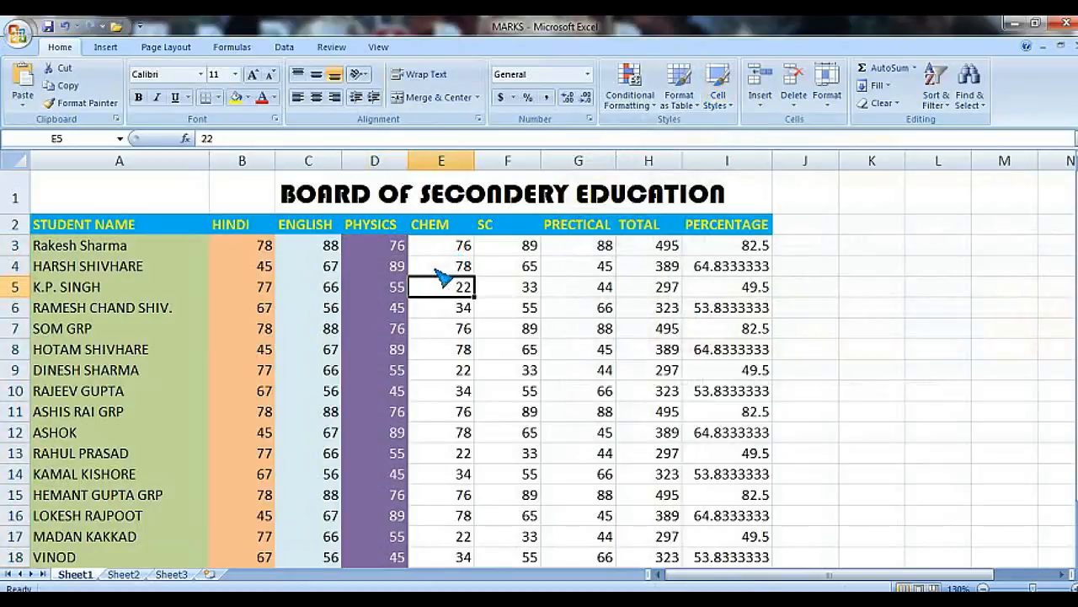
Step: Apply the 60% - Accent5 cell style to the Chemistry marks in column E
left_click_drag(456, 245, 443, 546)
scroll(759, 139, "up", 2)
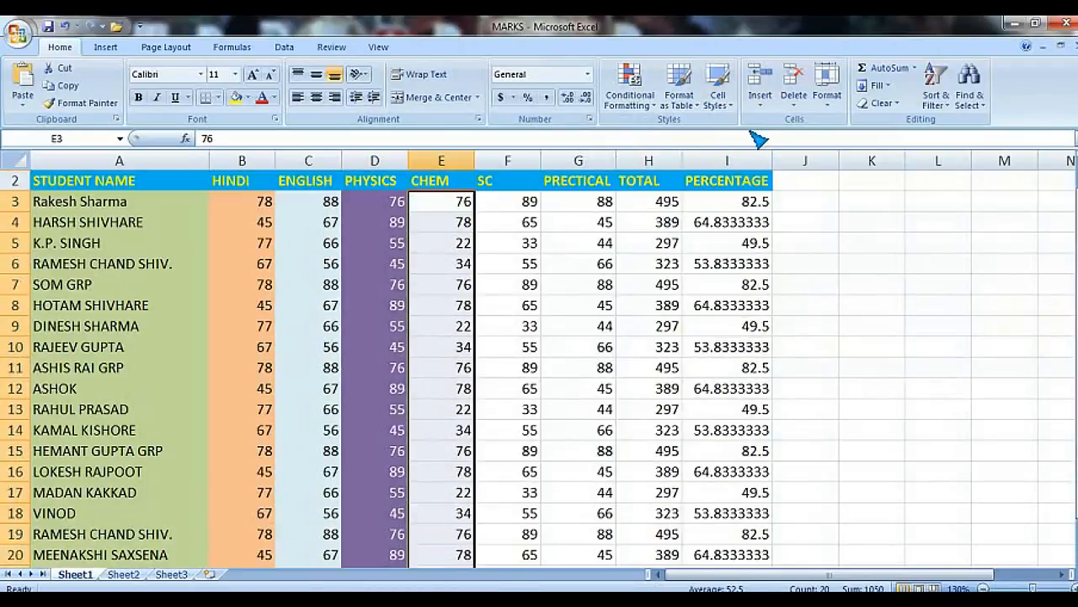
left_click(719, 102)
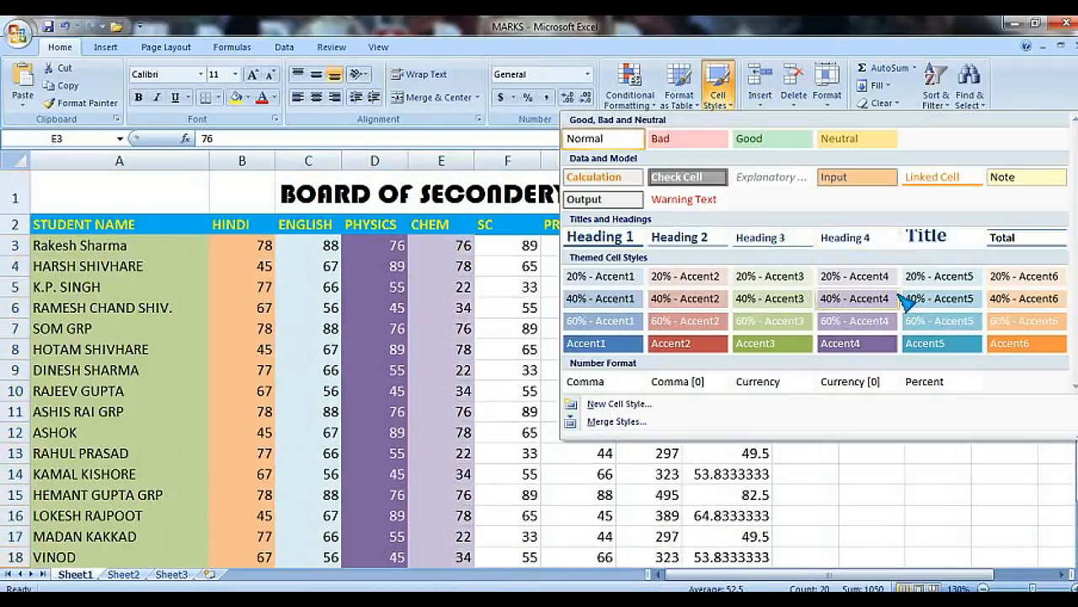
left_click(934, 322)
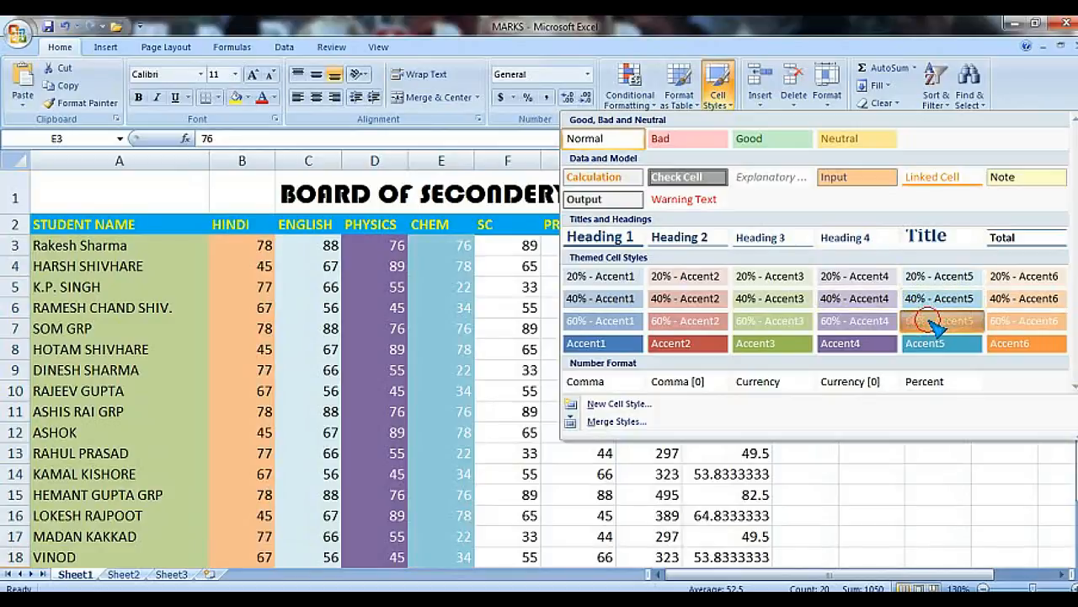
left_click(523, 286)
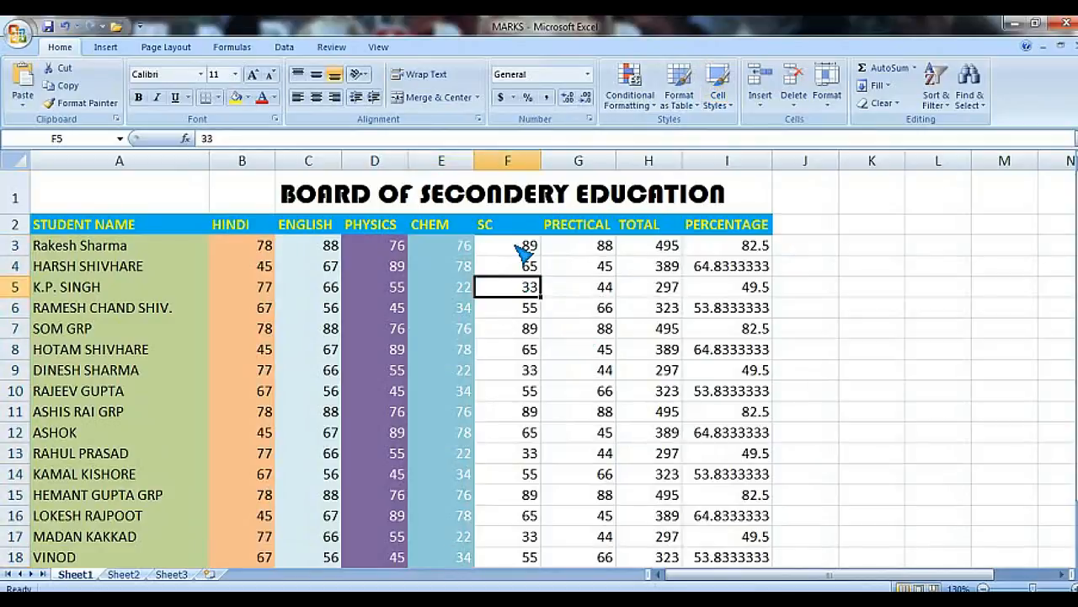
left_click(511, 244)
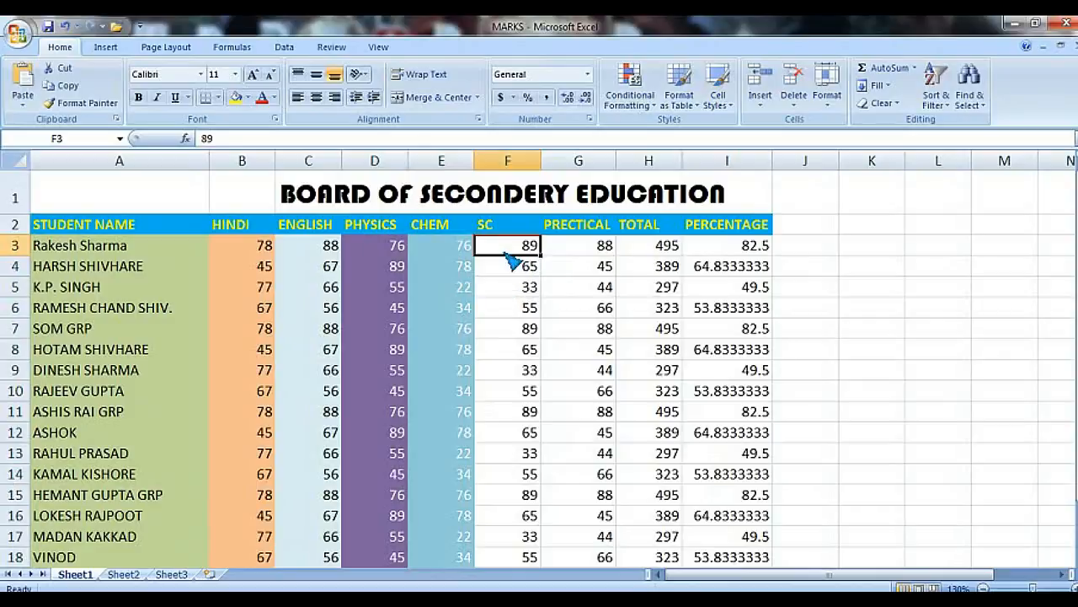
left_click_drag(510, 245, 548, 346)
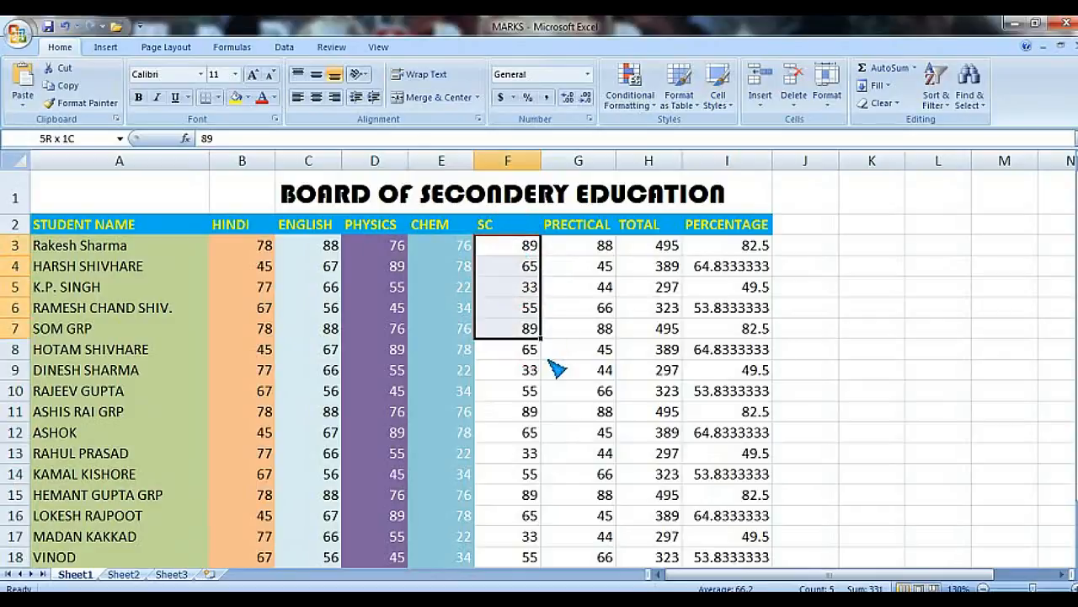
left_click(569, 387)
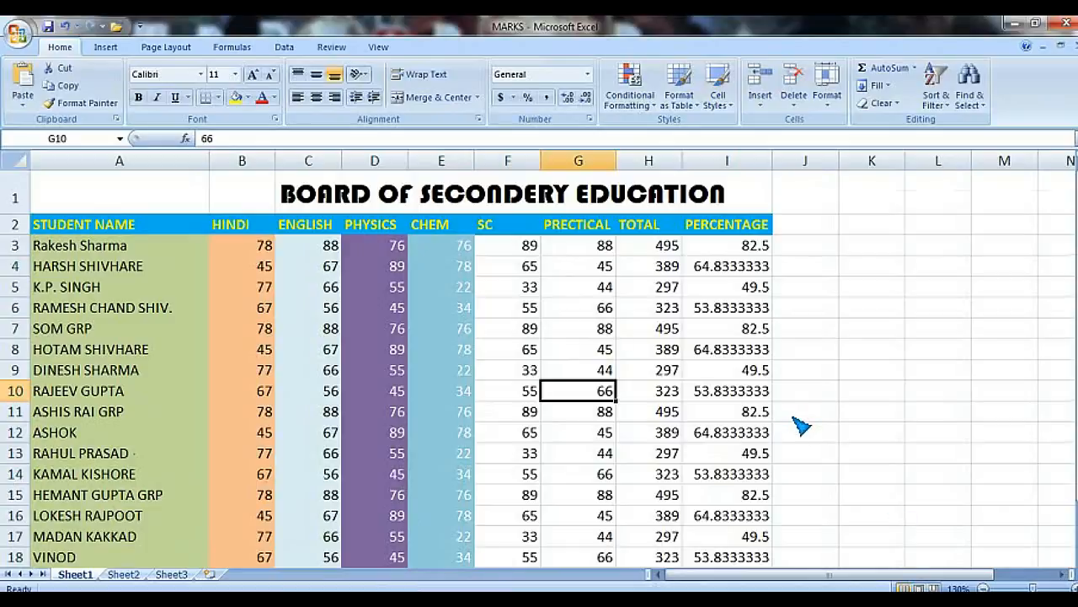
scroll(805, 425, "down", 1)
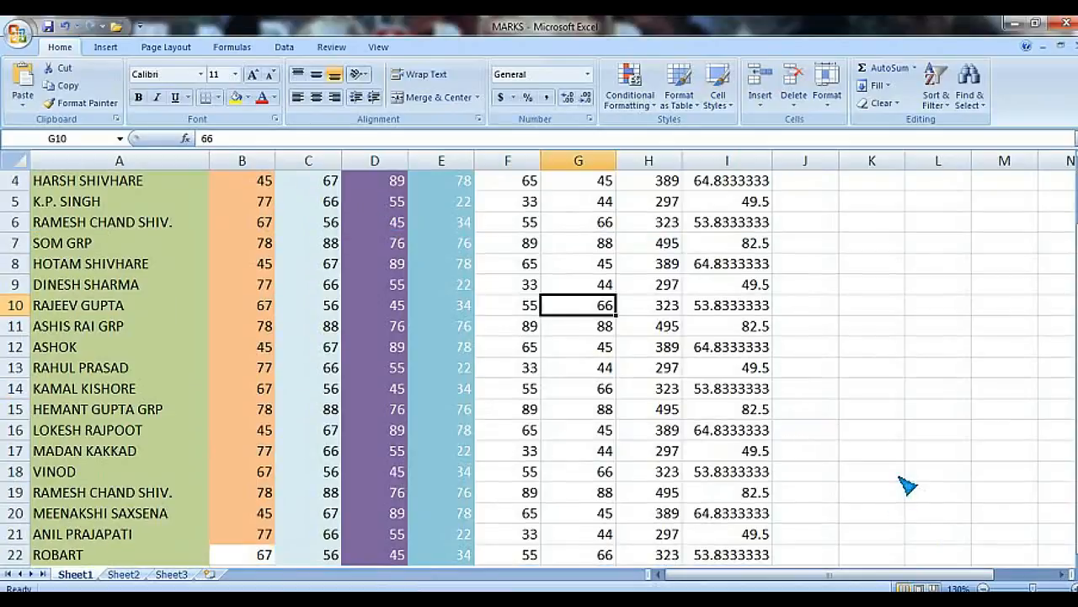